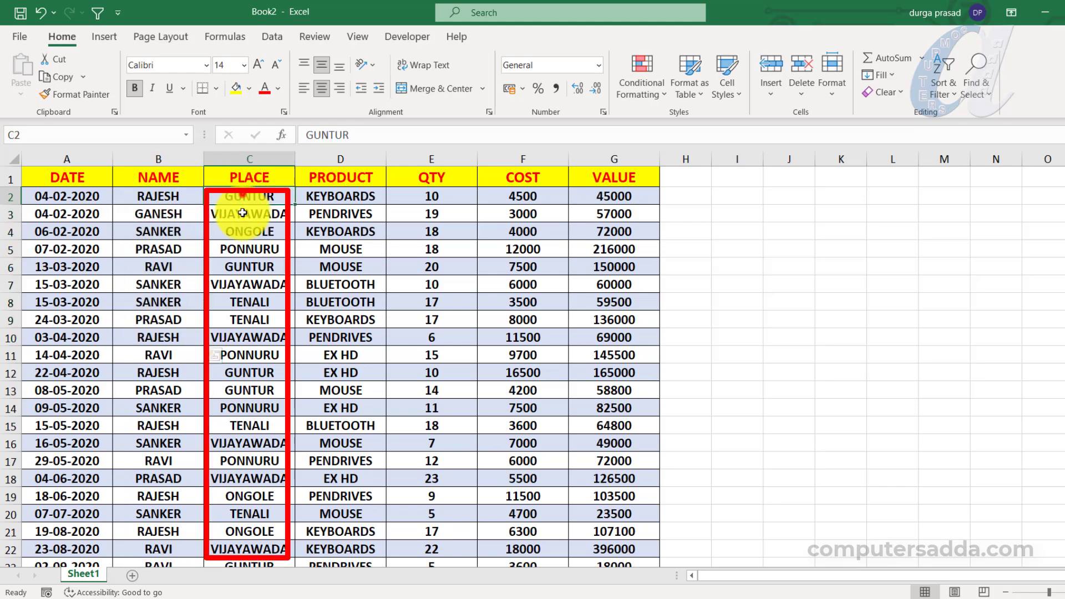
- Examine the sales table's product, value, name, place and date columns as the basis for separate sales reports
left_click(336, 197)
left_click_drag(336, 209, 336, 377)
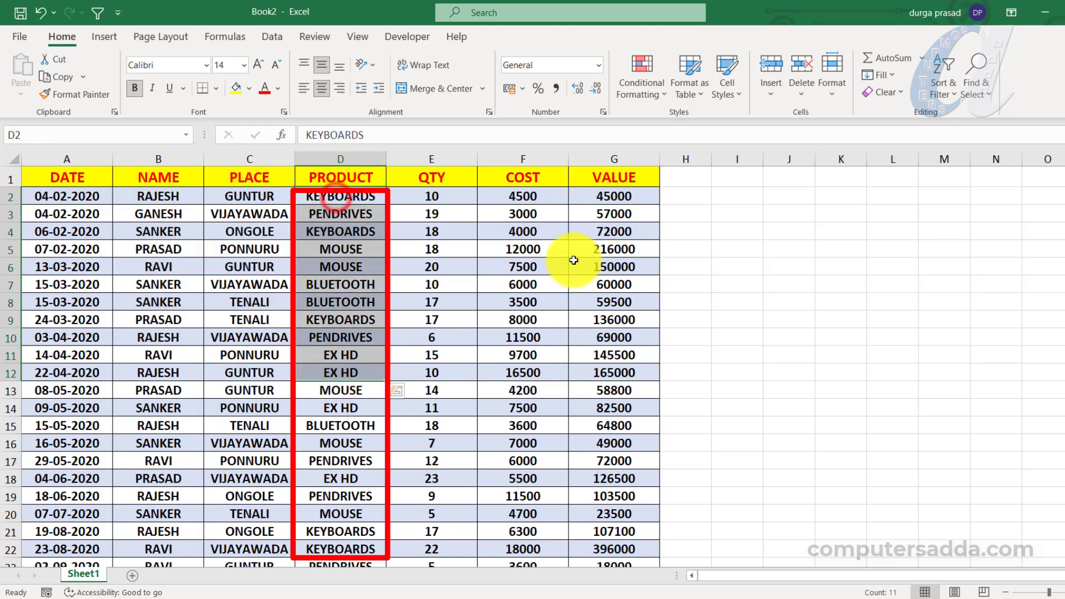
left_click_drag(602, 196, 603, 491)
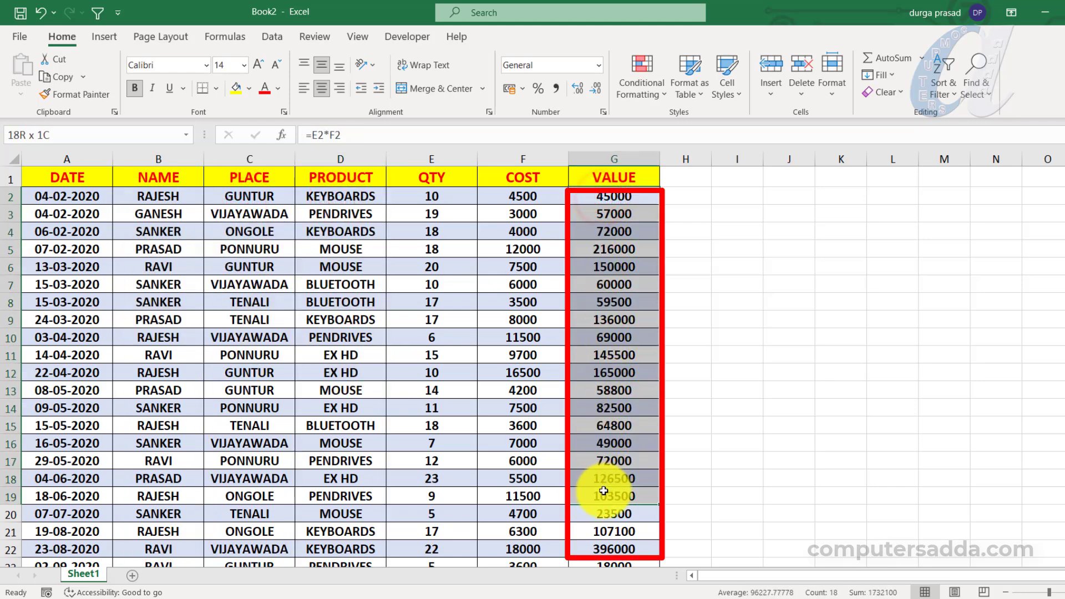
mouse_move(71, 197)
left_mouse_down()
mouse_move(446, 340)
mouse_move(583, 428)
mouse_move(608, 549)
left_mouse_up()
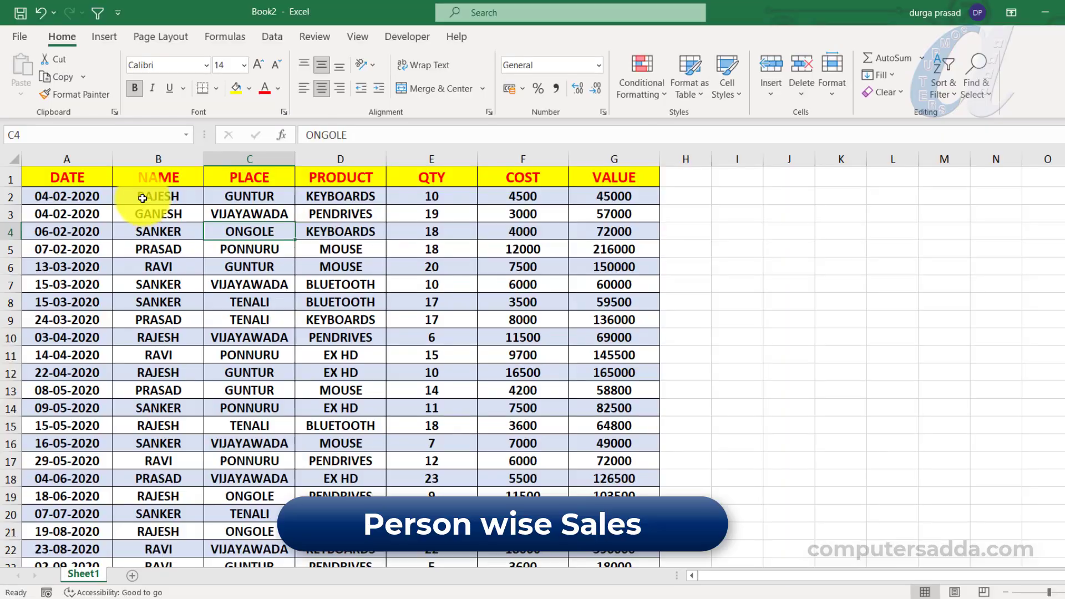
left_click_drag(142, 198, 150, 426)
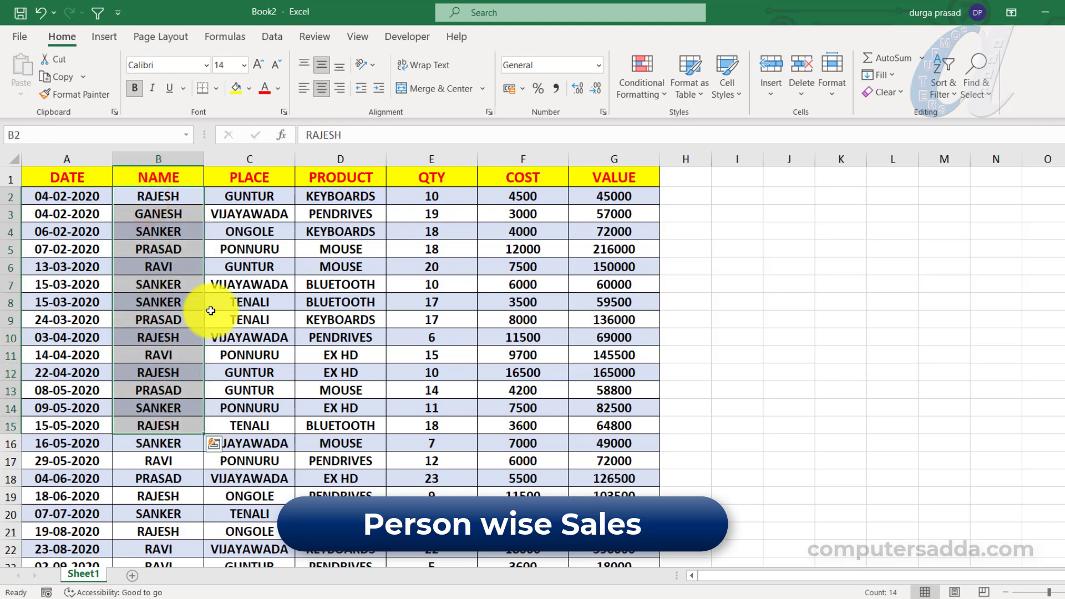
left_click_drag(241, 197, 238, 426)
left_click_drag(332, 195, 339, 427)
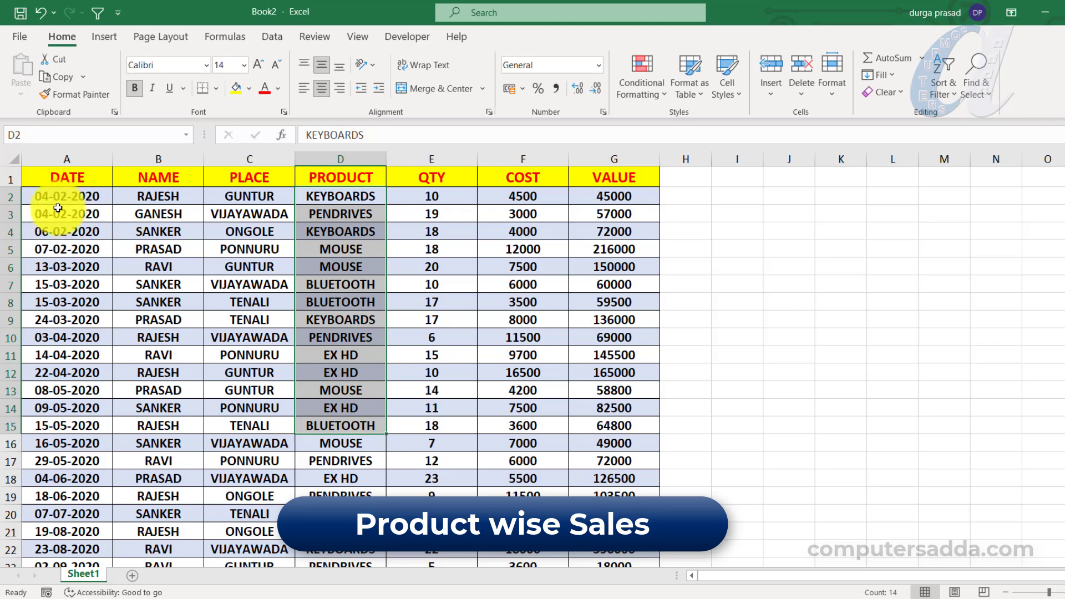
left_click_drag(56, 197, 67, 408)
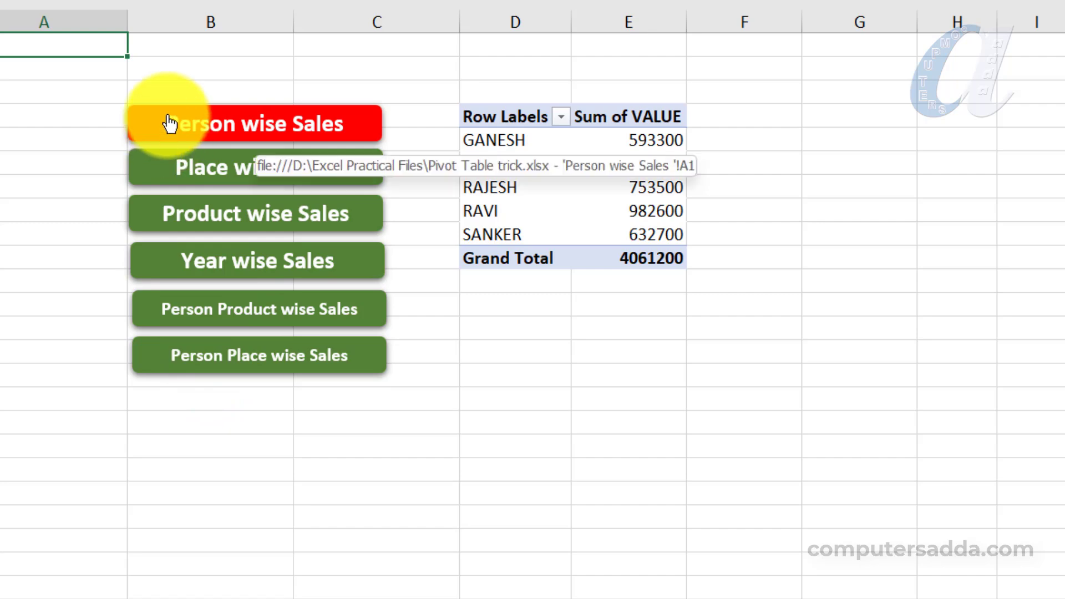
- Browse the linked place, product, year, person-product, person-place and person wise sales reports in Pivot Table trick.xlsx
left_click(241, 175)
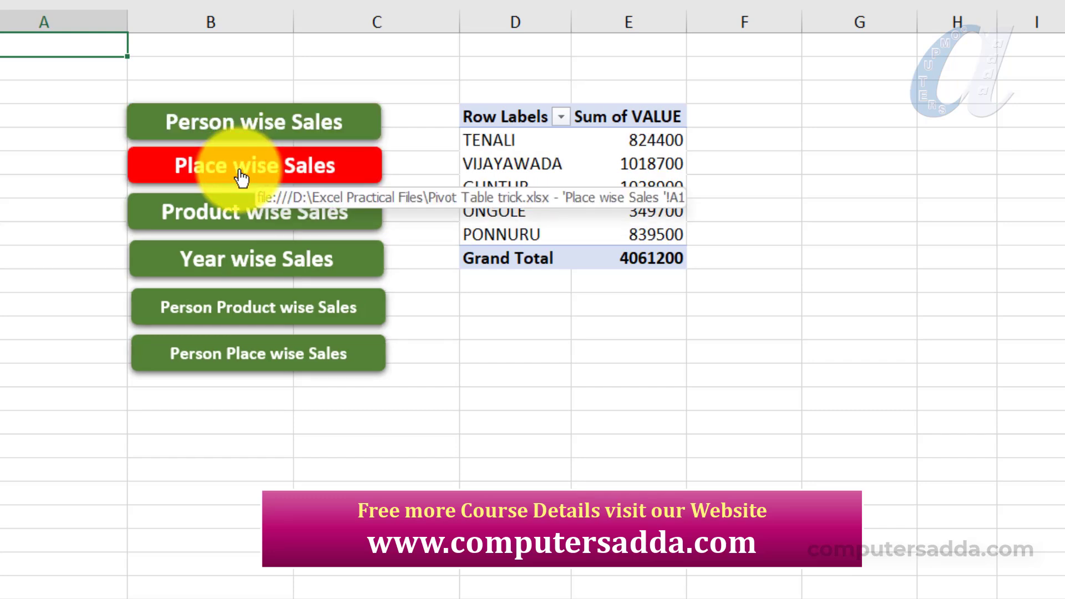
left_click(229, 217)
left_click(235, 267)
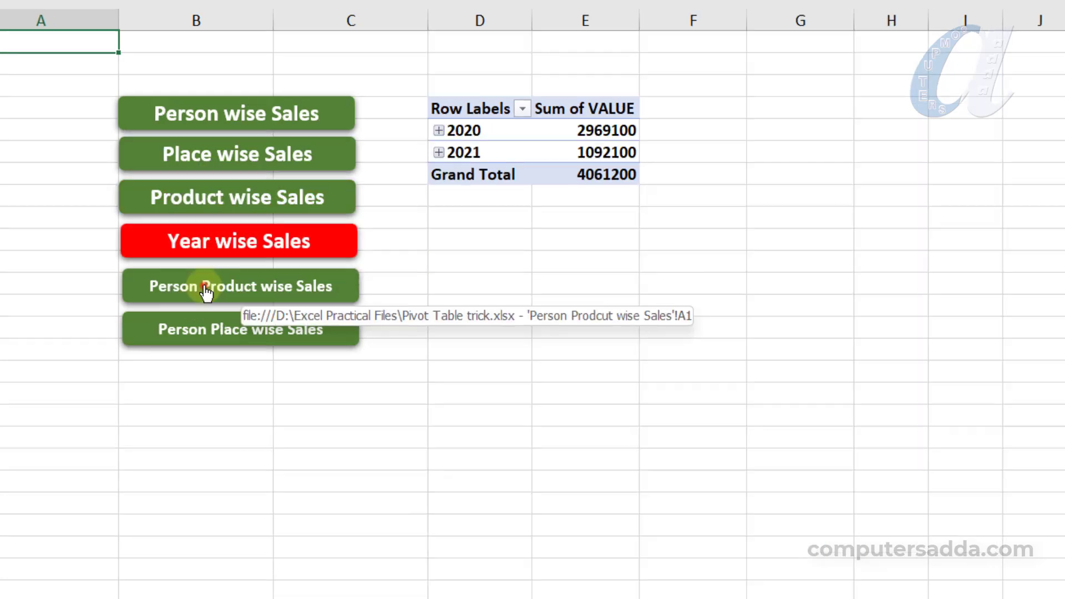
left_click(222, 317)
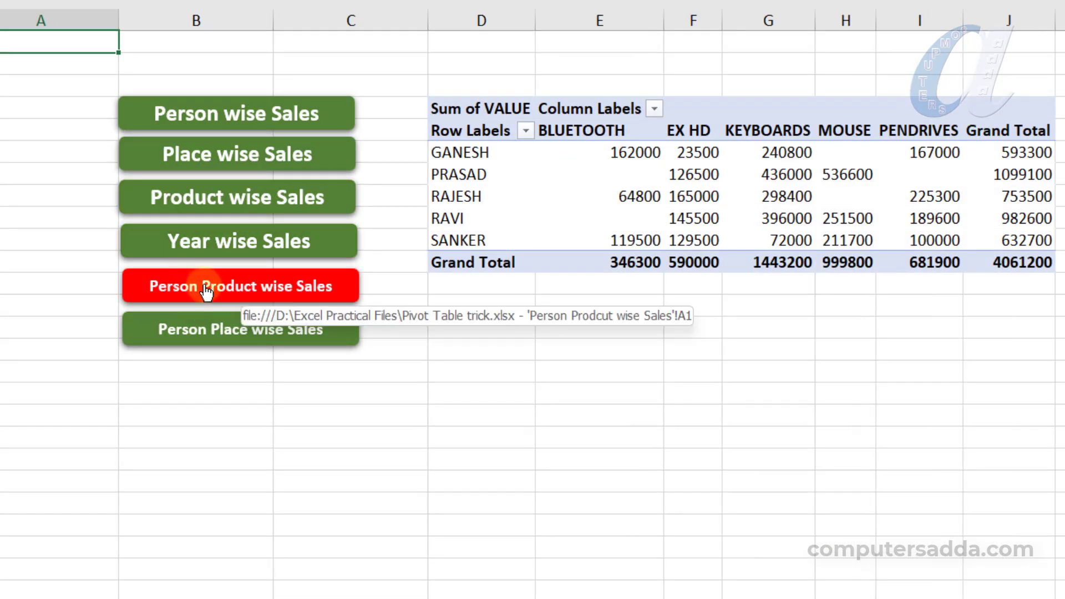
left_click(202, 328)
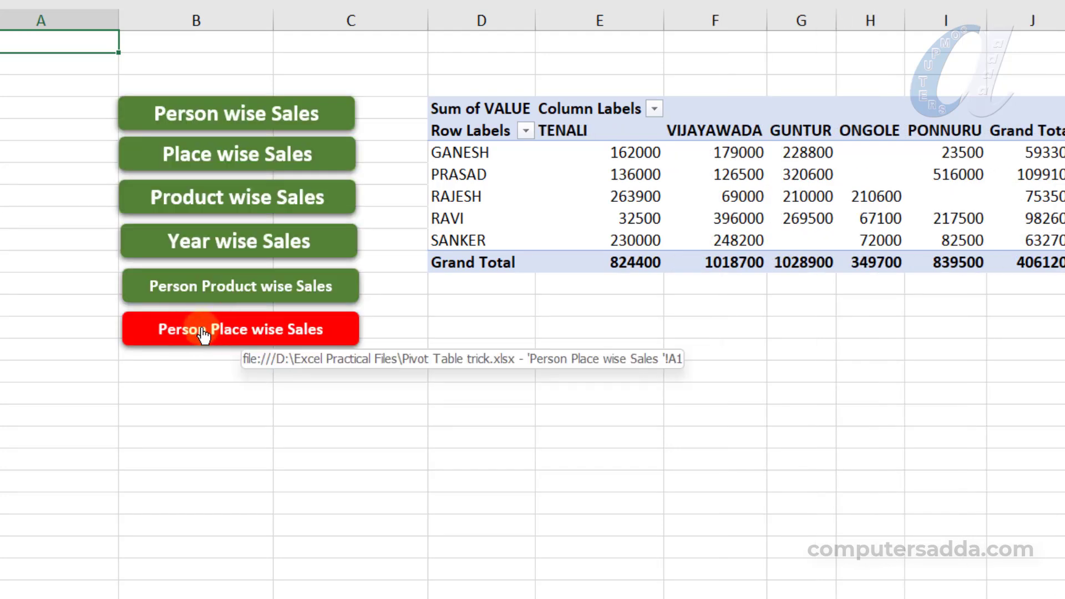
left_click(246, 125)
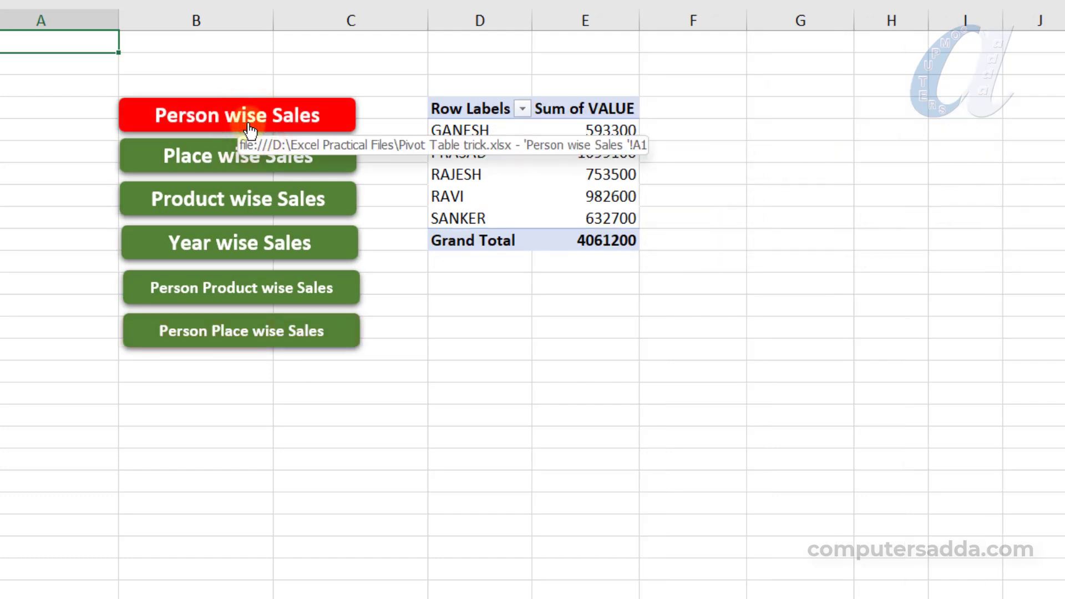
left_click(241, 166)
left_click(233, 243)
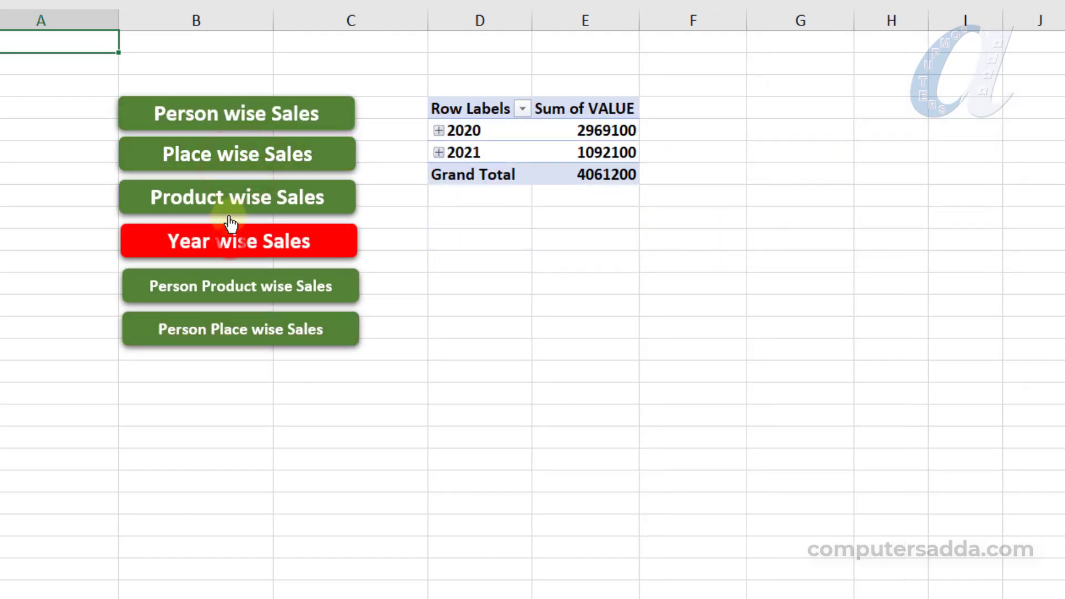
left_click(213, 202)
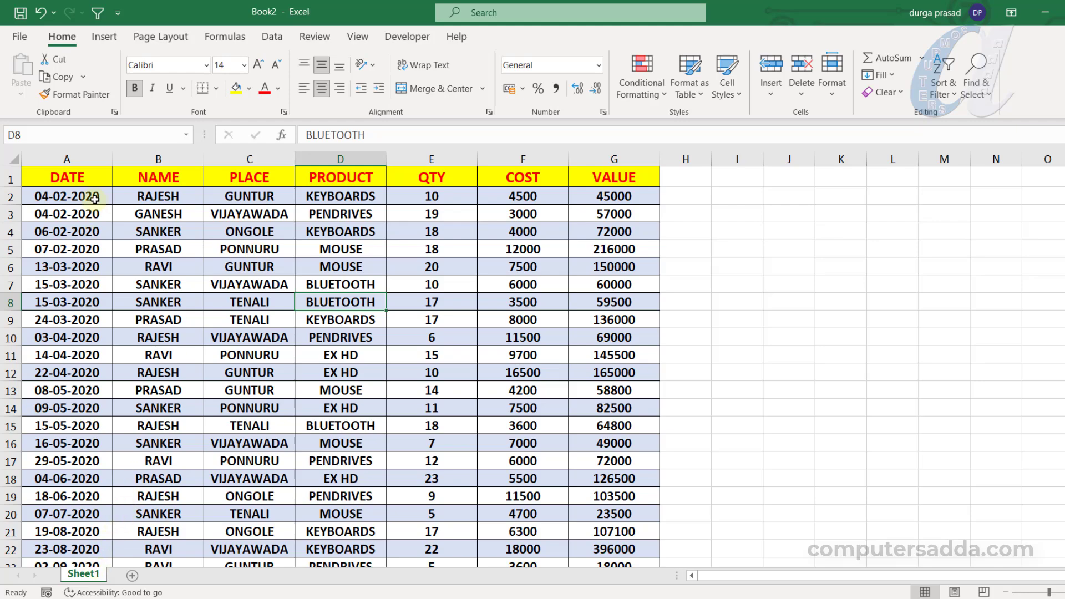
- Add a blank worksheet to Book2 after the sales data on Sheet1
left_click_drag(59, 179, 602, 563)
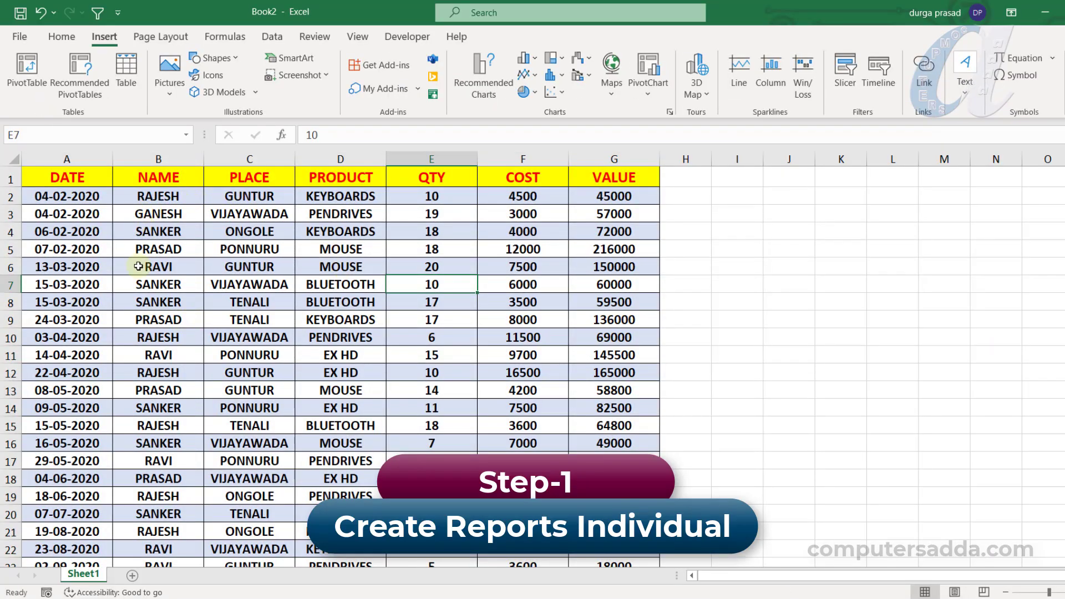
left_click(133, 576)
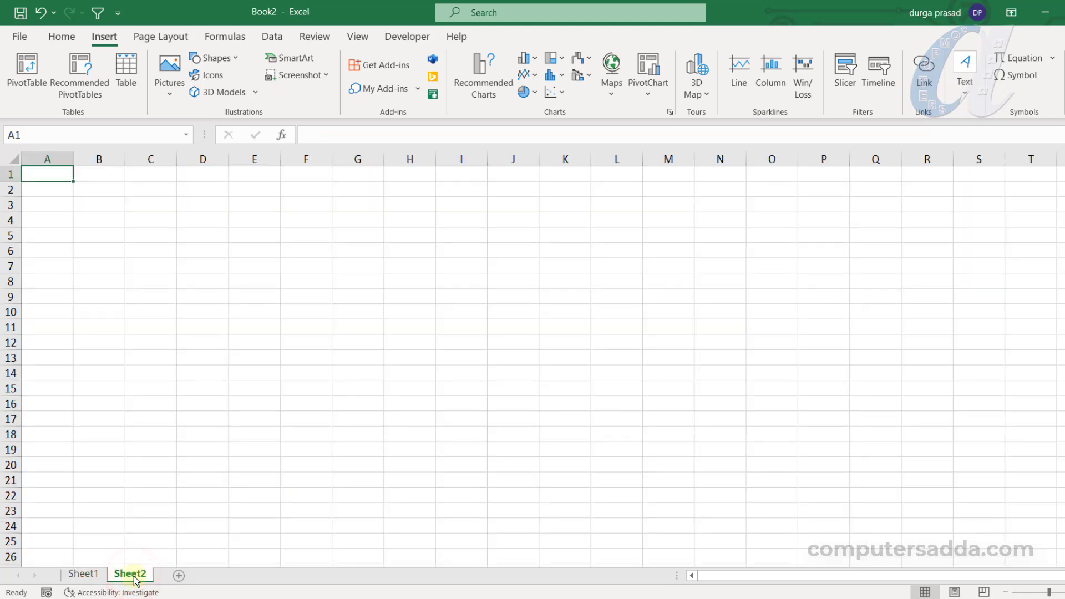
left_click(251, 239)
left_click(44, 172)
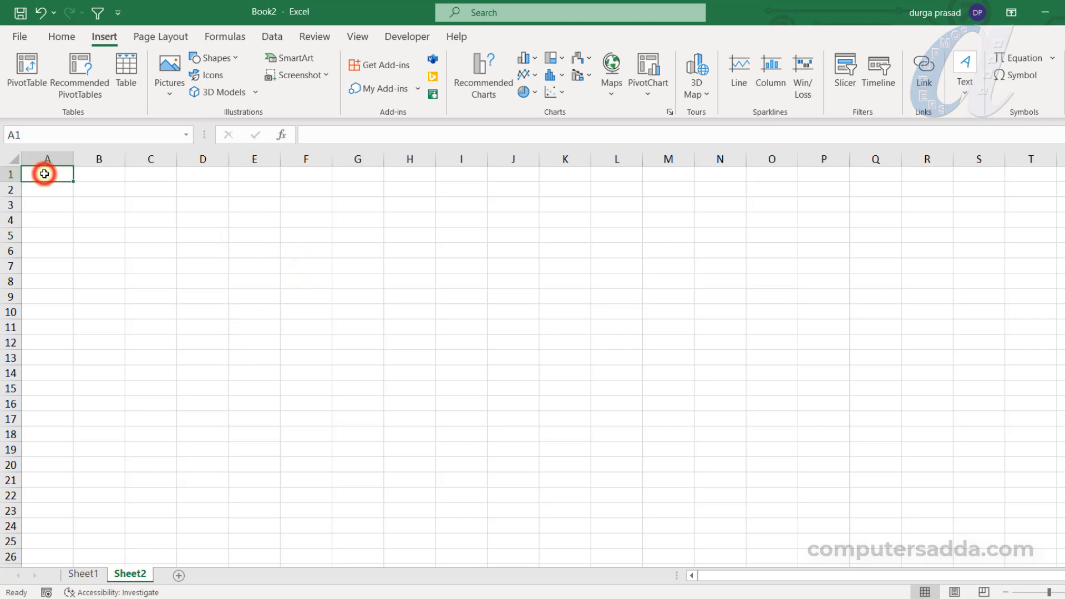
left_click_drag(66, 181, 224, 381)
- Create a PivotTable from the whole sales table on Sheet1, placed in the existing worksheet Sheet2 at cell E5
left_click(91, 577)
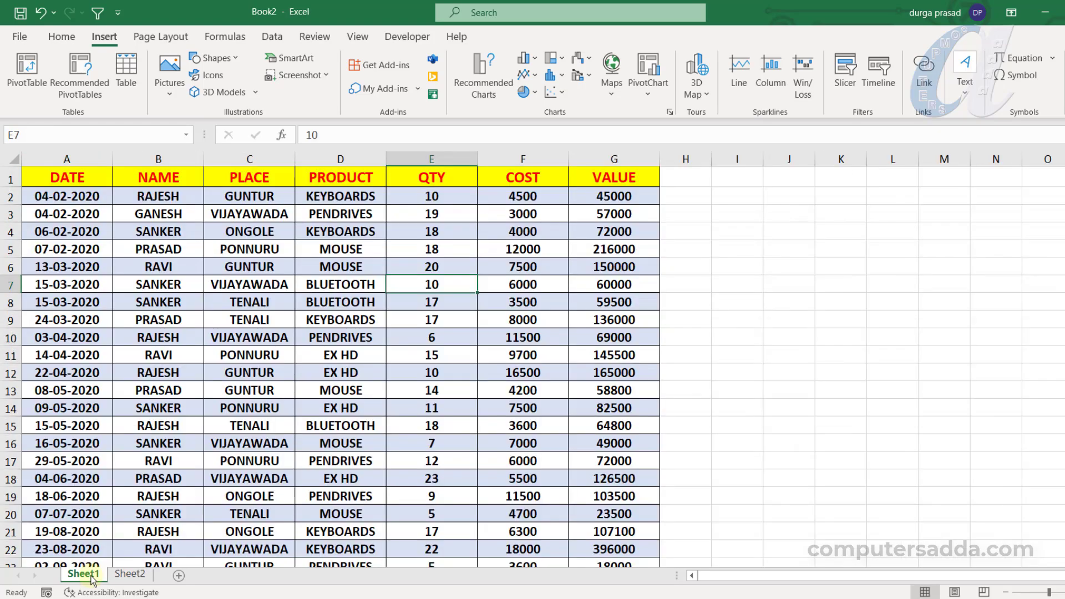
left_click(267, 355)
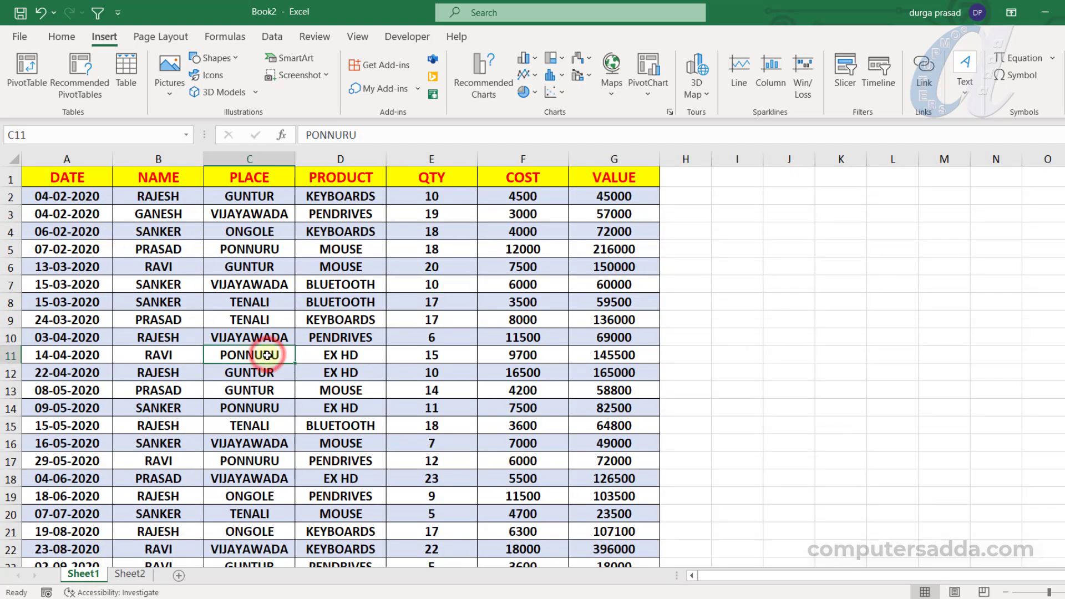
key("ctrl+a")
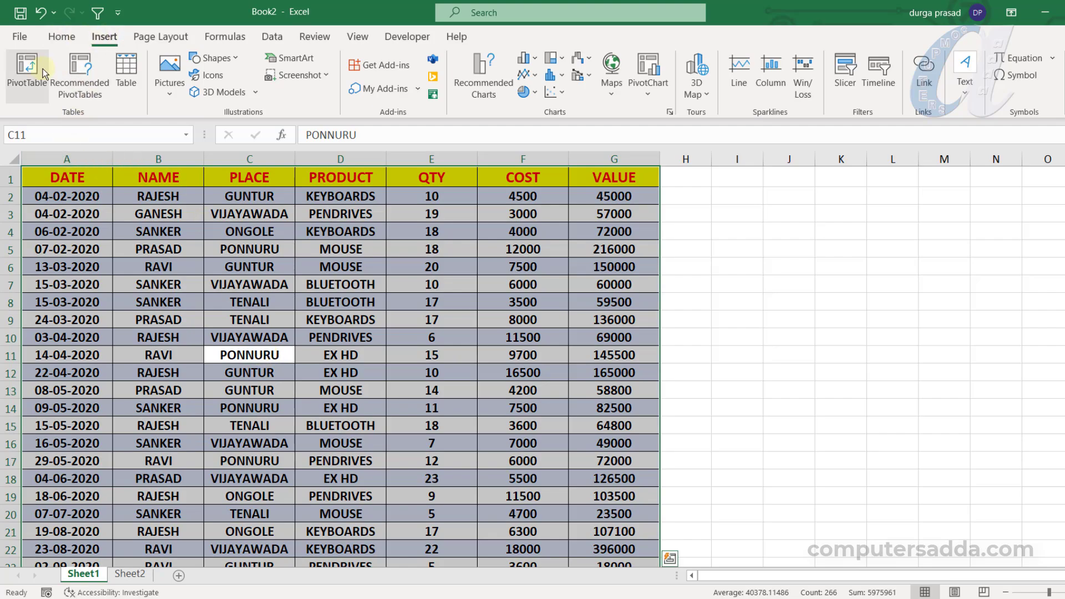
left_click(25, 65)
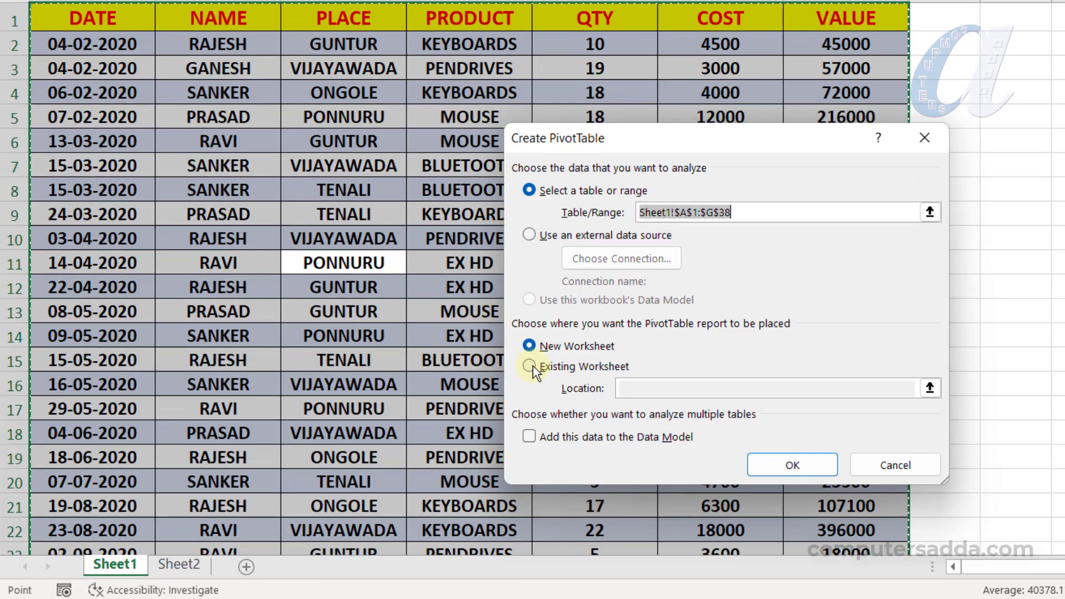
left_click(390, 428)
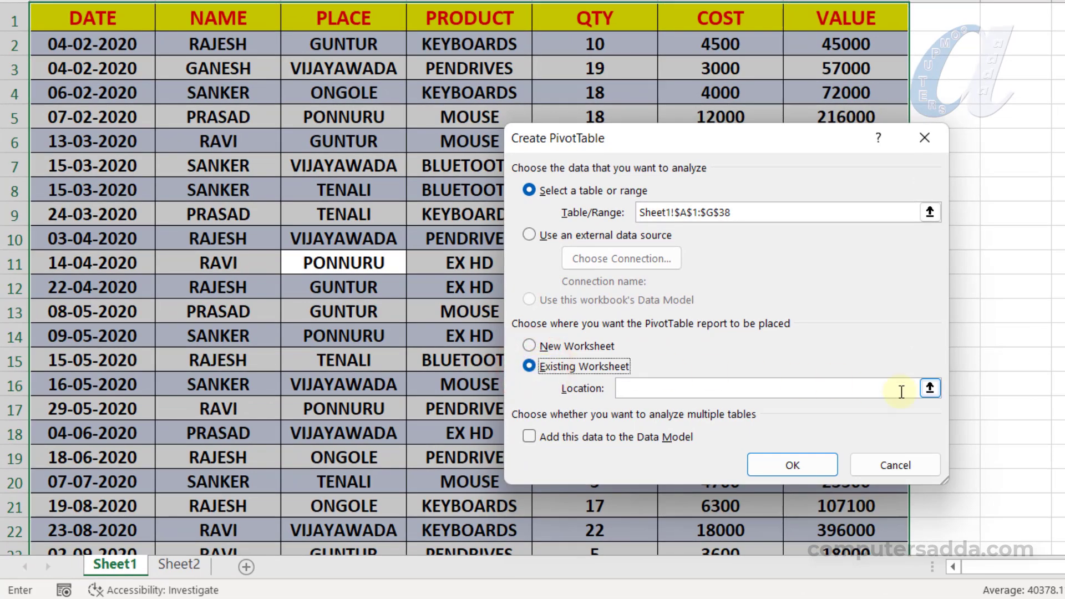
left_click(930, 389)
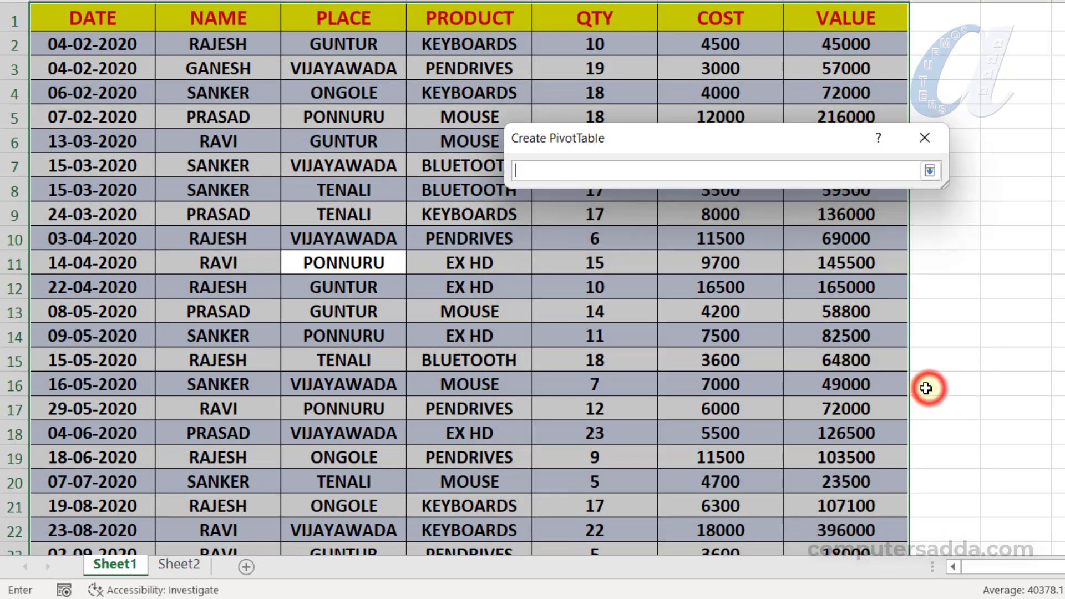
left_click(181, 566)
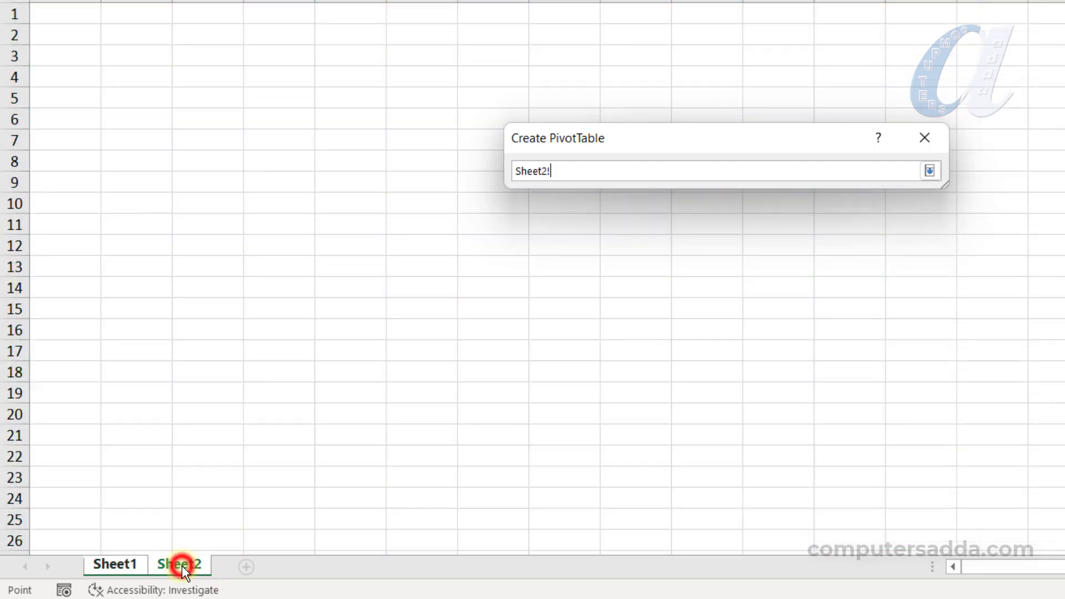
left_click(335, 95)
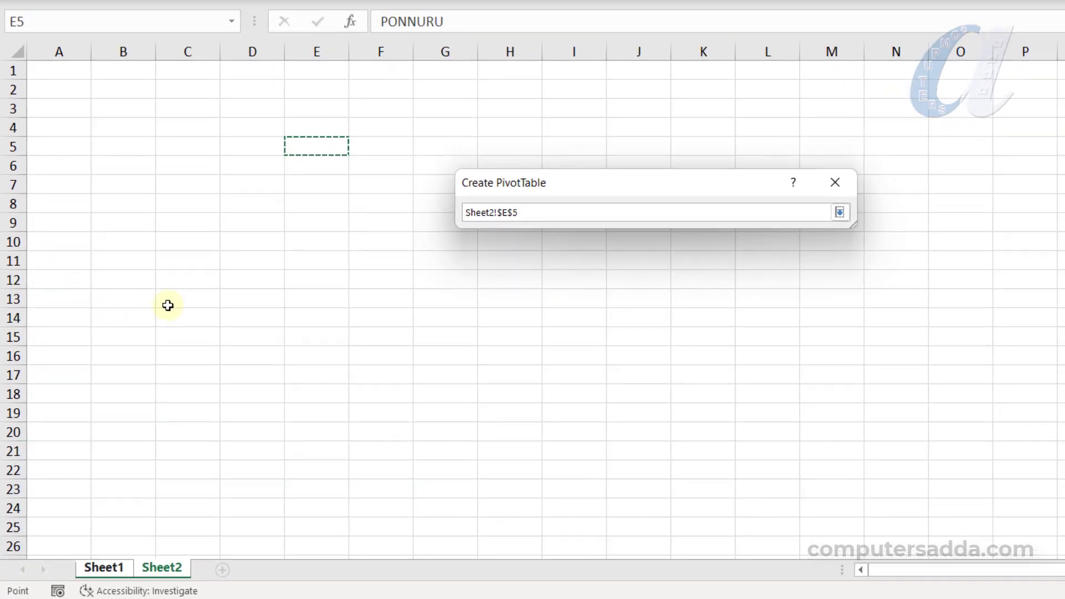
key("Return")
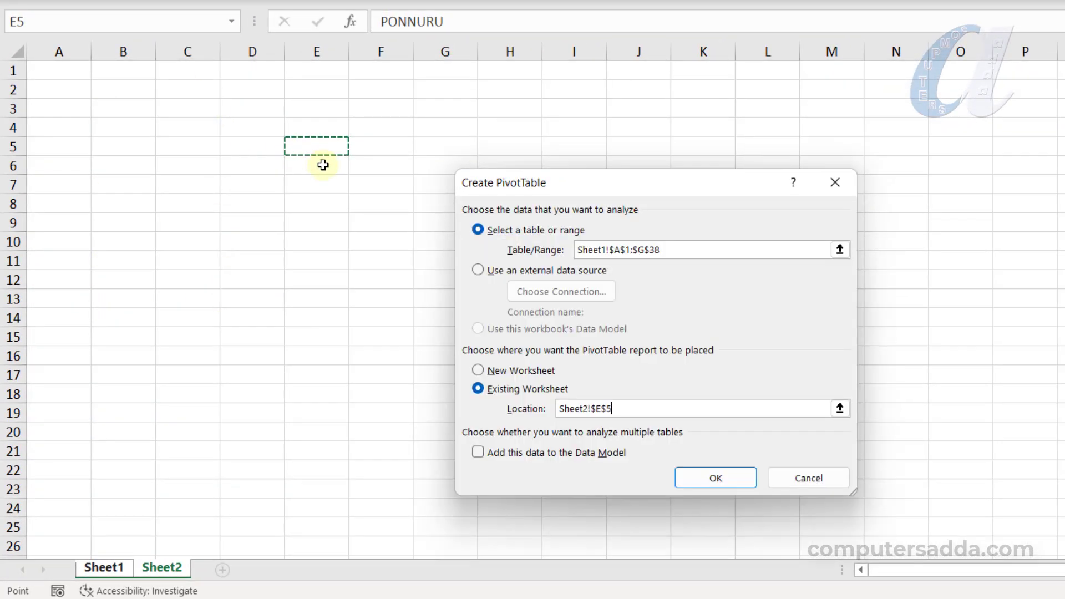
left_click(707, 476)
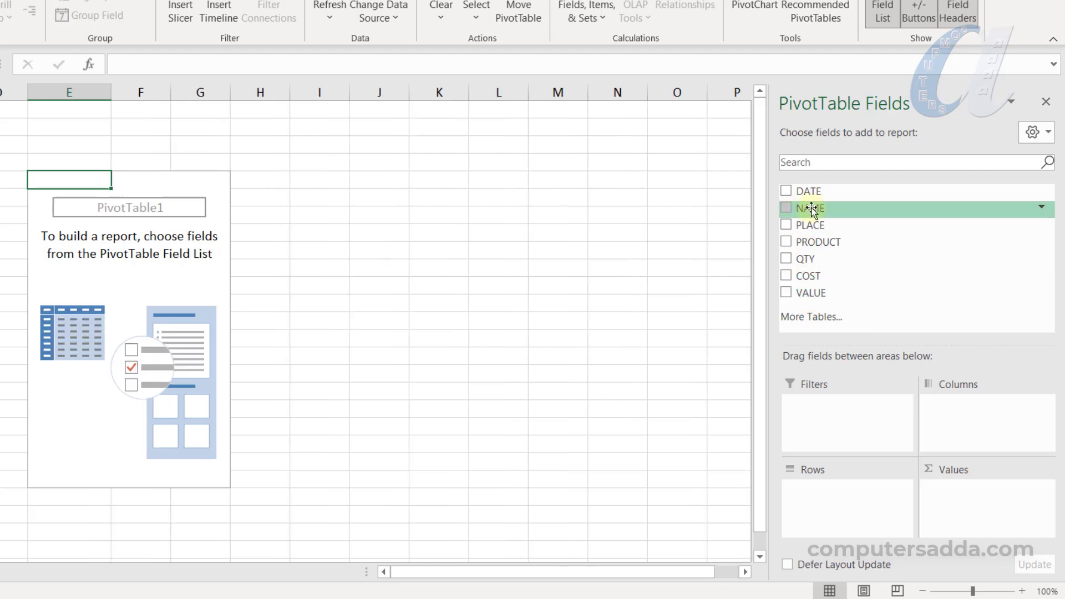
- Lay out the PivotTable with NAME as the row field and VALUE summed as the values field
left_click_drag(811, 207, 825, 513)
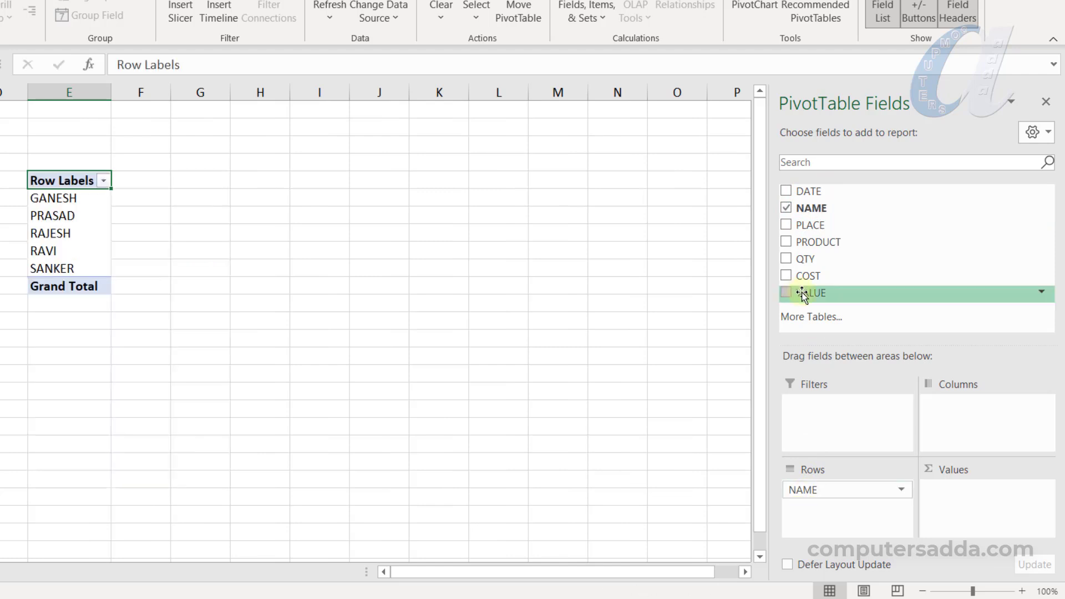
left_click_drag(804, 296, 955, 498)
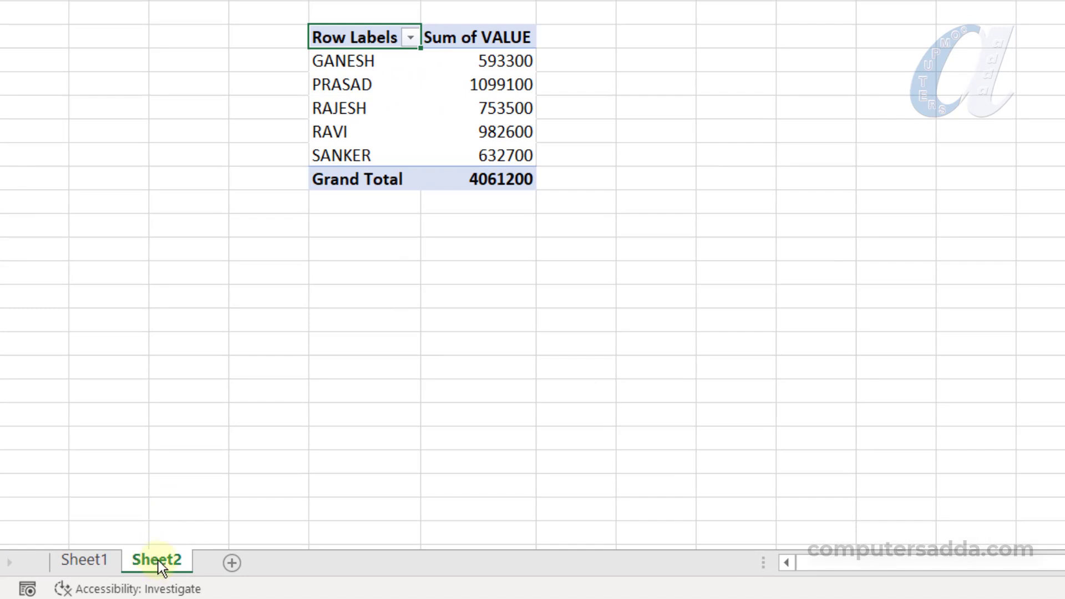
- Rename Sheet2 as "Person wise sales"
right_click(158, 563)
left_click(211, 304)
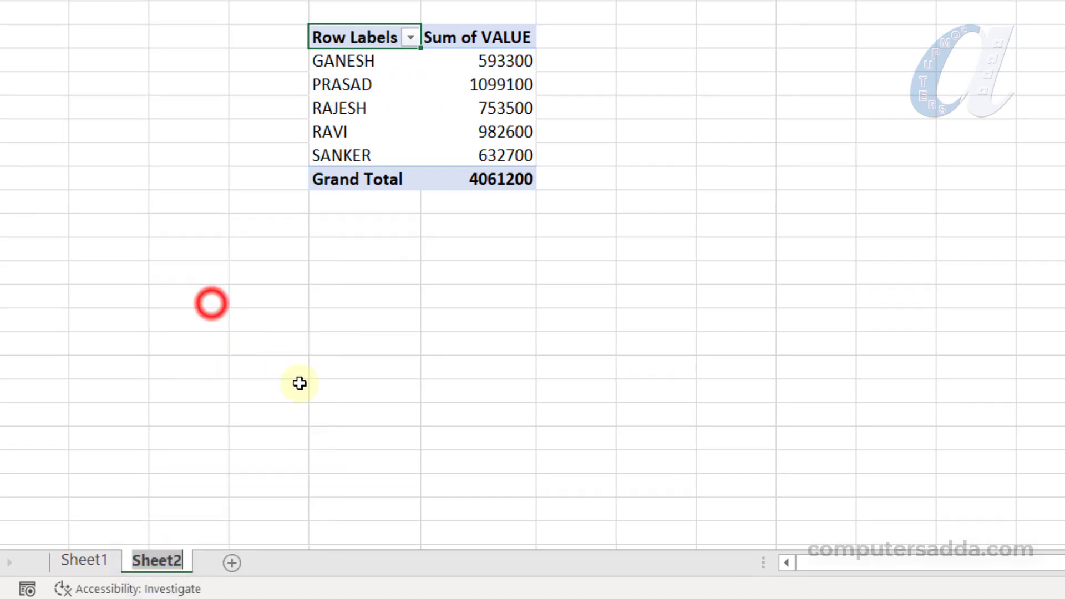
type("Person wise sales")
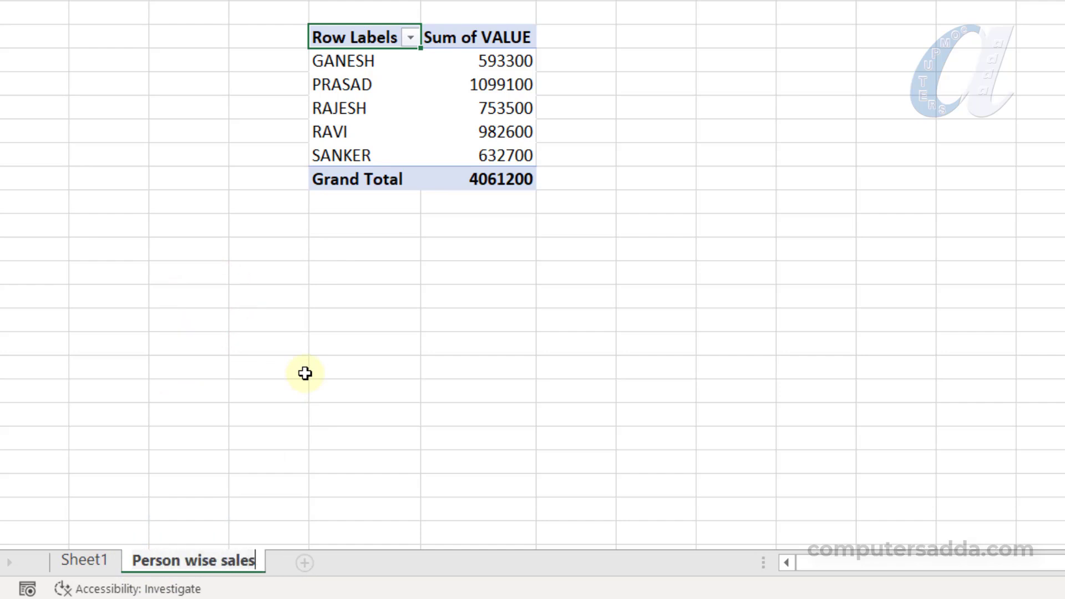
left_click(316, 387)
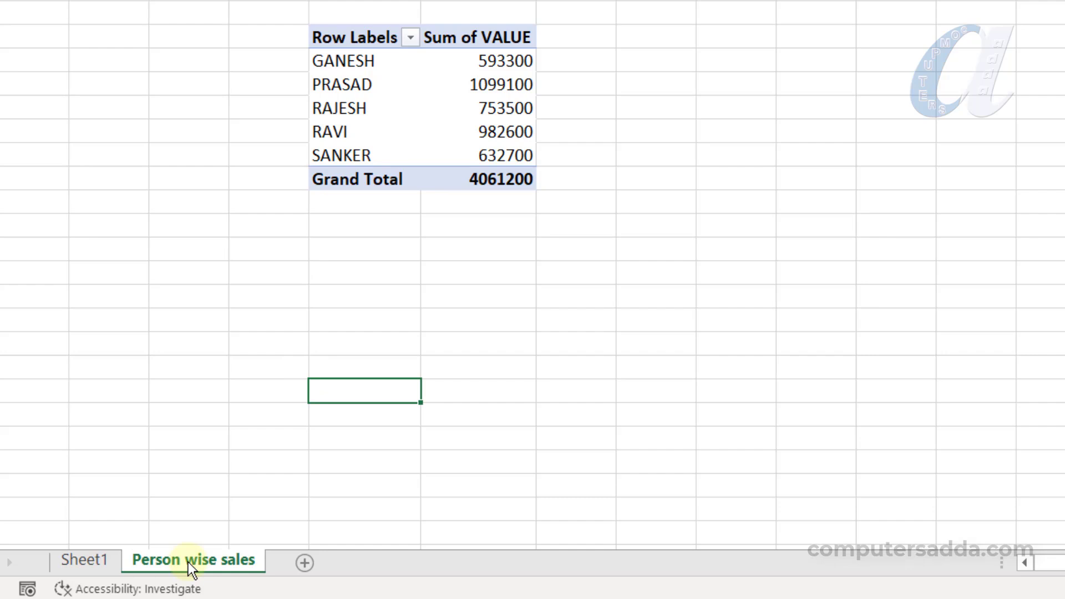
- Create a copy of the "Person wise sales" sheet in Book2 and move the copy to the end of the sheets
right_click(186, 559)
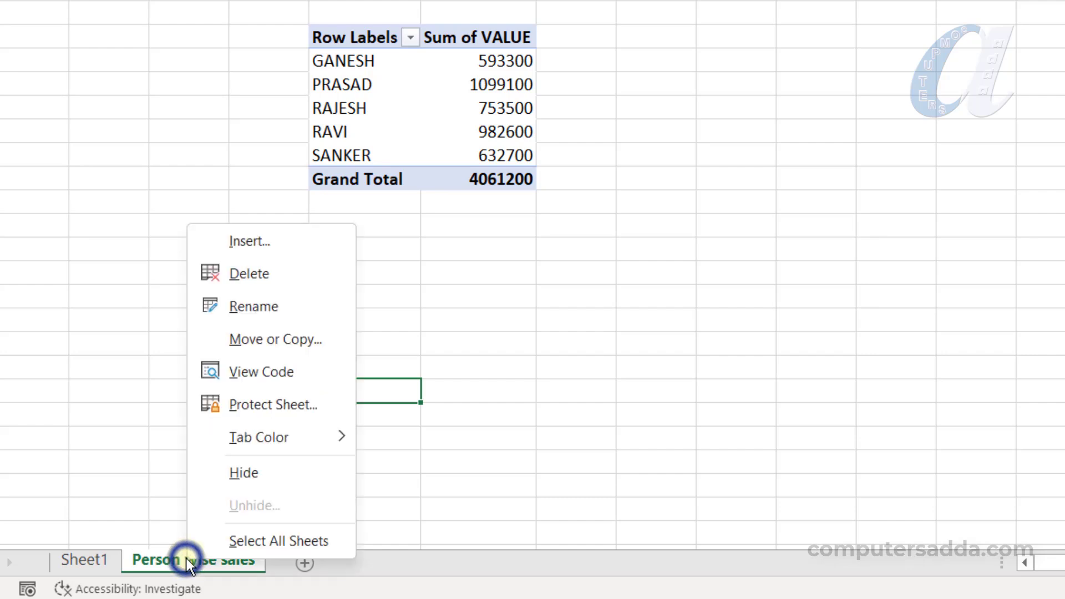
left_click(258, 345)
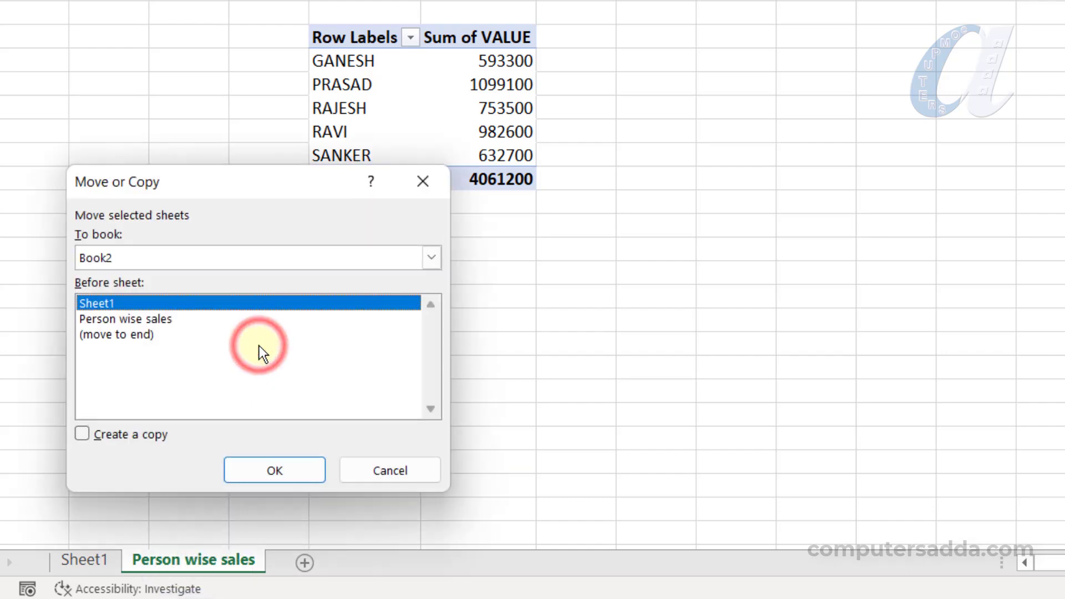
left_click(82, 433)
left_click(275, 470)
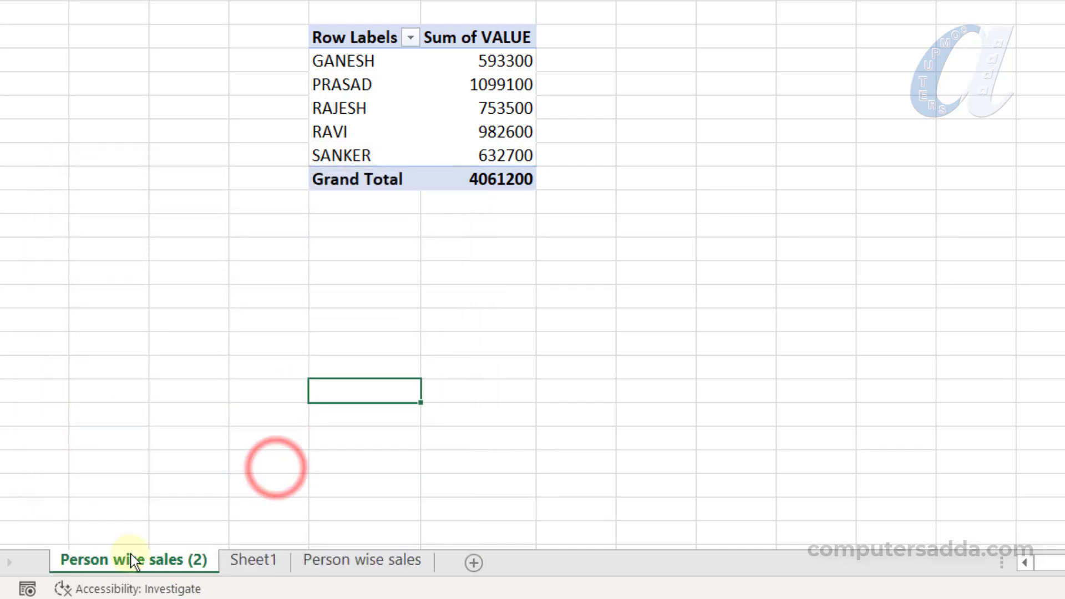
left_click_drag(97, 560, 452, 568)
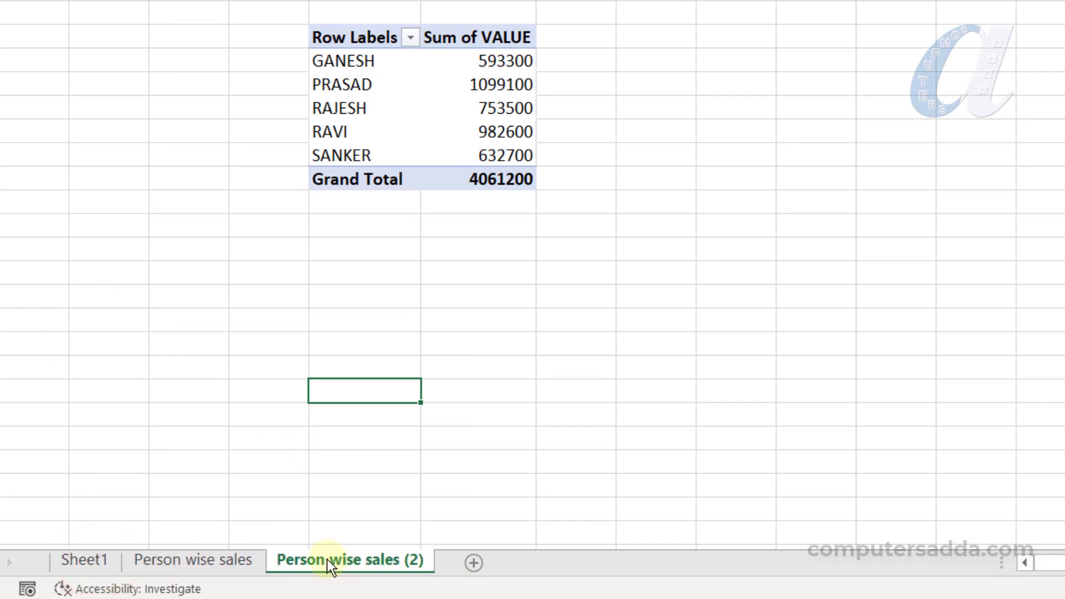
- On the "Person wise sales (2)" sheet, replace NAME with PLACE as the PivotTable's row field
left_click(196, 565)
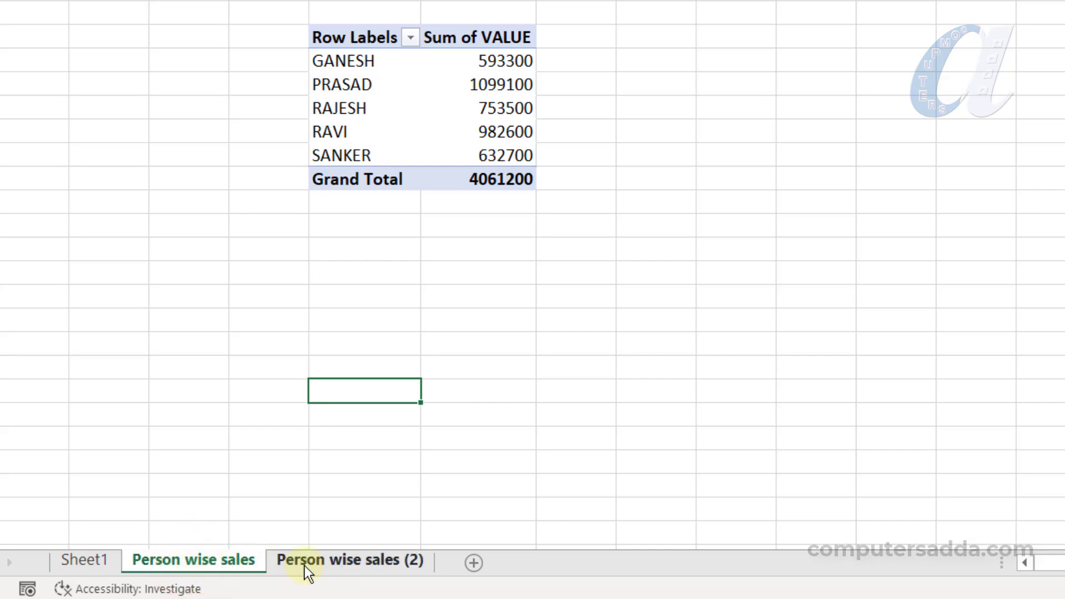
left_click(367, 564)
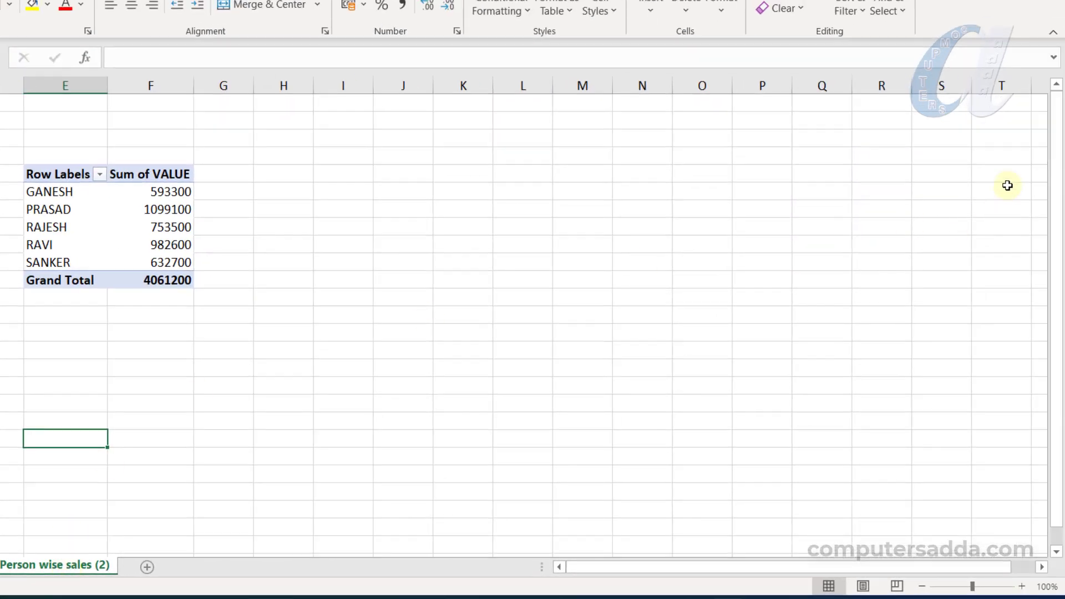
left_click(101, 222)
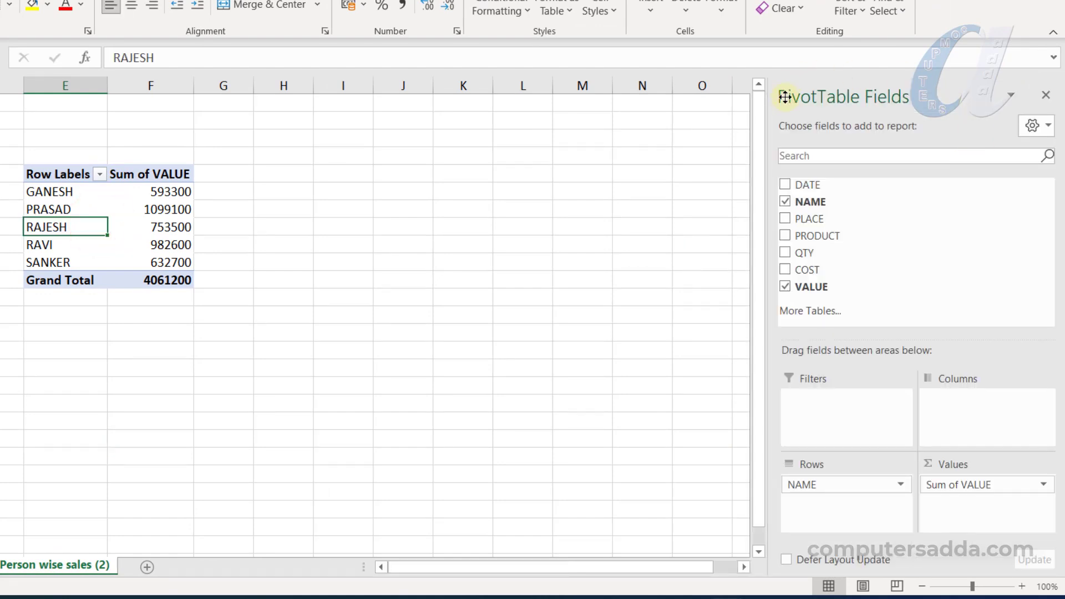
left_click(784, 200)
left_click_drag(800, 219, 815, 508)
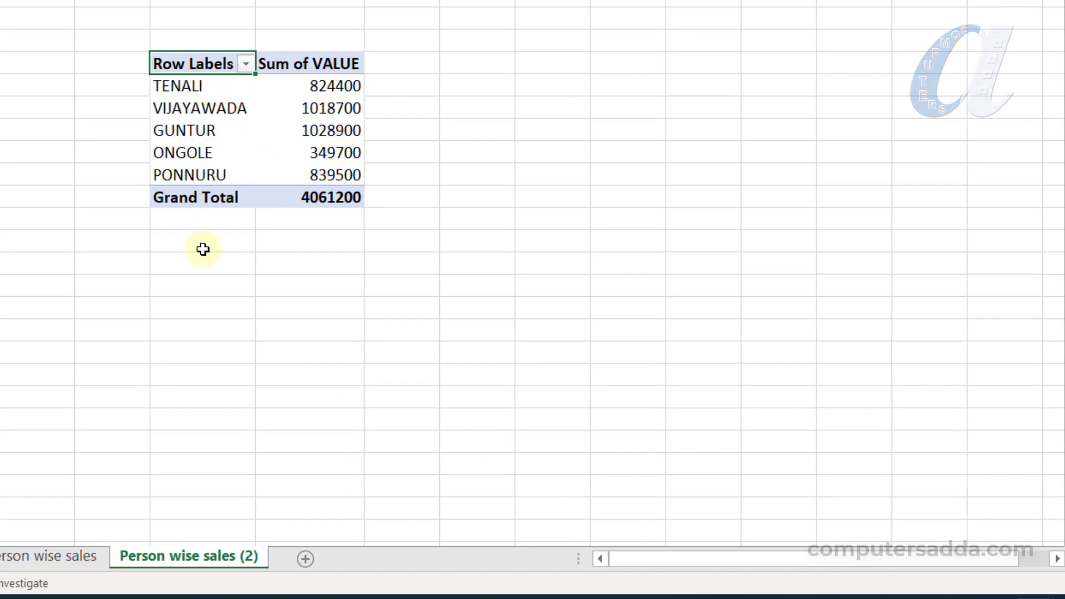
- Rename the "Person wise sales (2)" sheet as "Place wise sales"
double_click(159, 557)
double_click(157, 556)
type("Place")
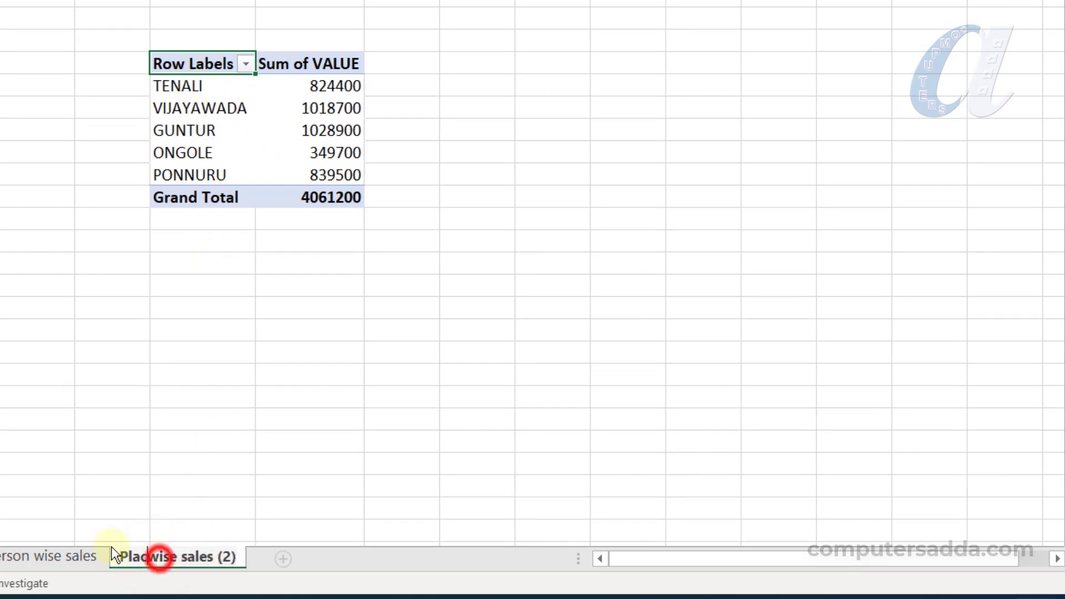
key("Right")
key("Right")
key("Right")
key("Right")
key("Right")
key("Right")
key("Right")
key("Right")
key("Right")
key("Right")
key("Right")
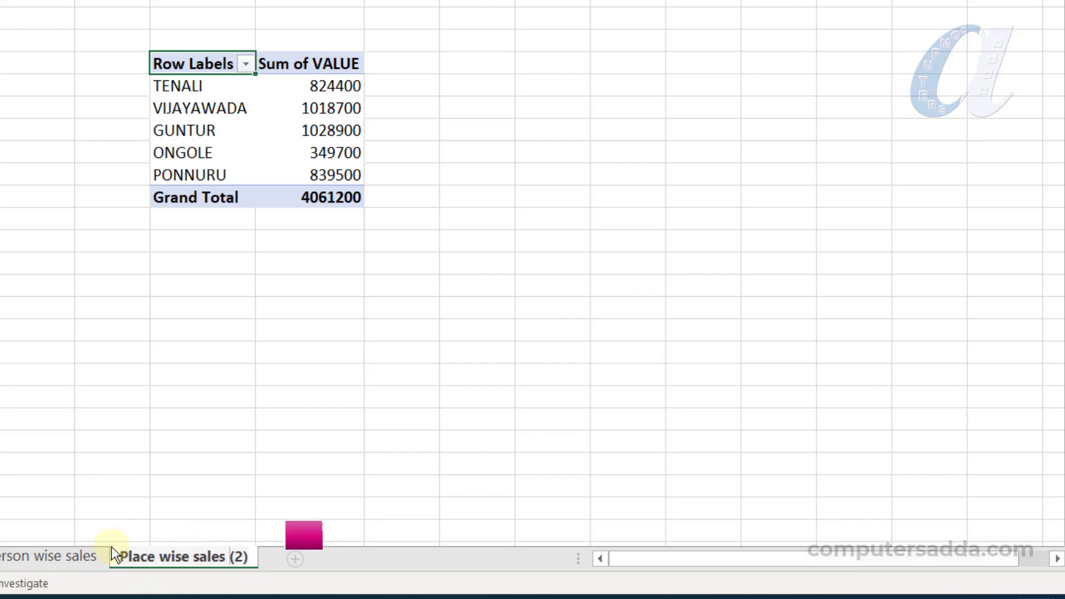
key("Delete")
key("Delete")
key("Delete")
key("Return")
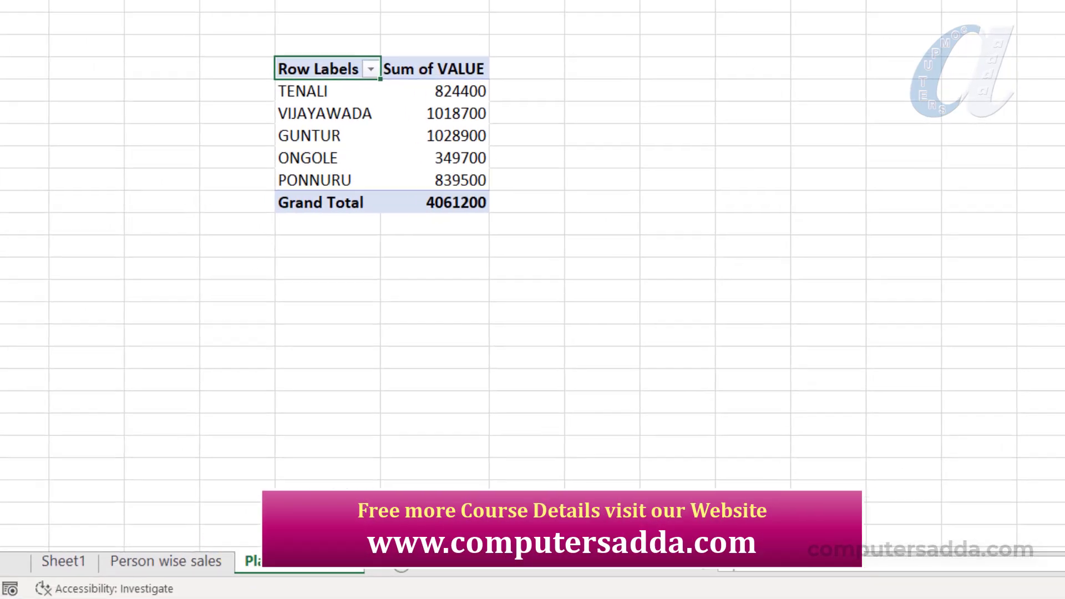
- Create a copy of the "Place wise sales" sheet in Book2 and move the copy after all other sheets
right_click(324, 572)
left_click(379, 358)
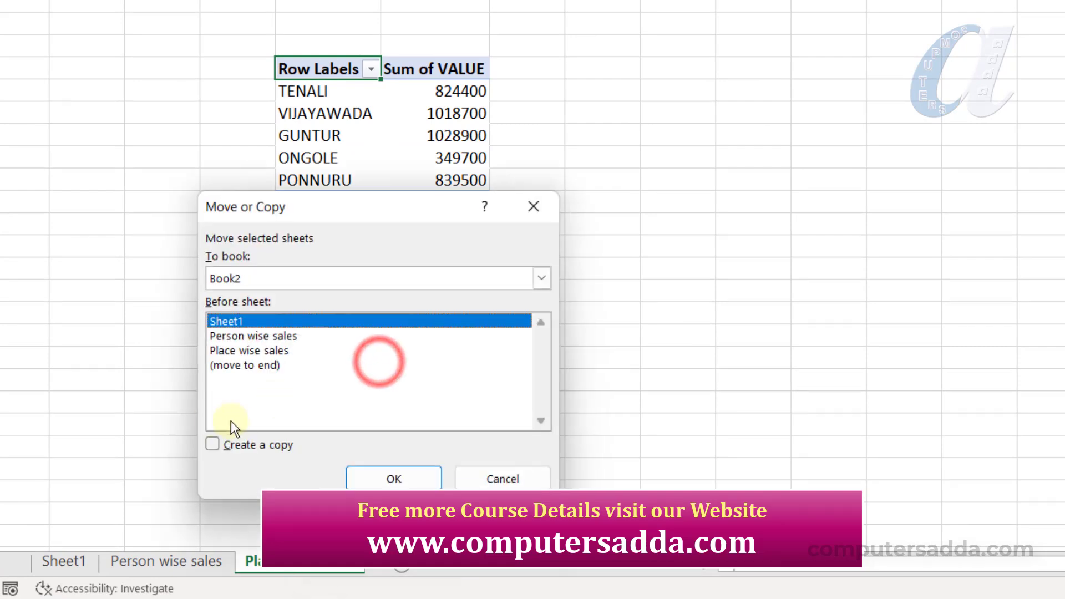
left_click(212, 444)
left_click(394, 479)
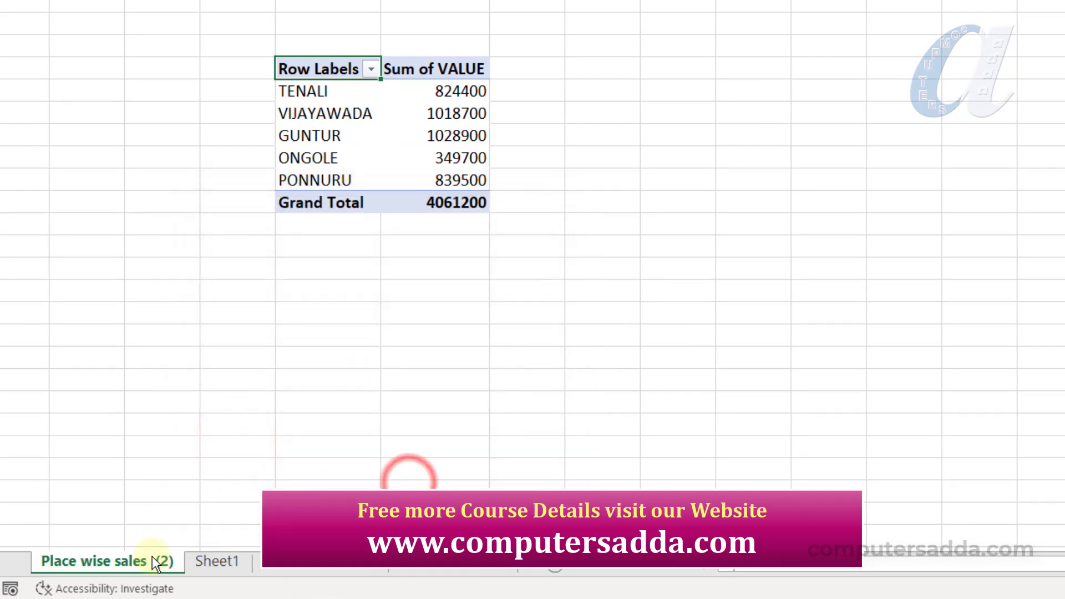
left_click_drag(121, 560, 528, 562)
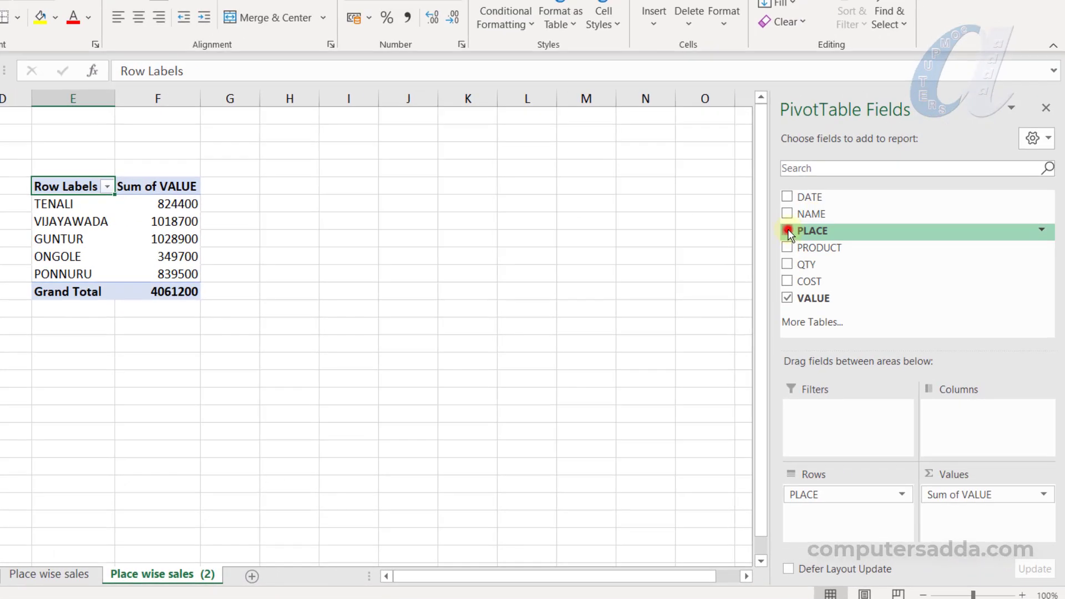
- In the copied sheet's PivotTable, replace PLACE with PRODUCT as the row field
left_click(787, 230)
left_click(788, 247)
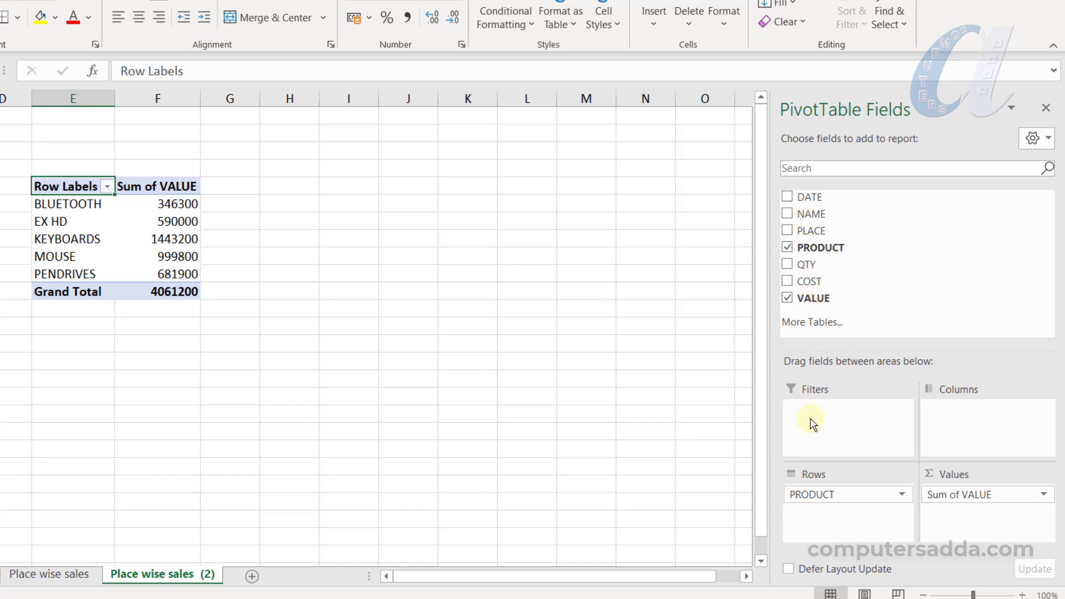
left_click_drag(817, 493, 834, 511)
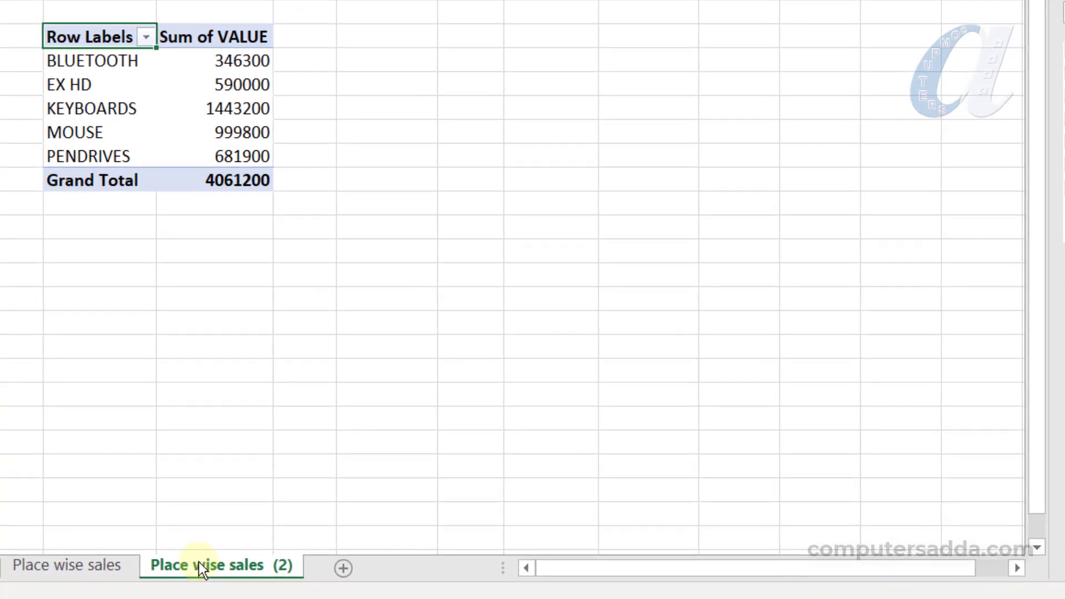
- Rename the "Place wise sales (2)" sheet as "Product wise sales"
double_click(145, 573)
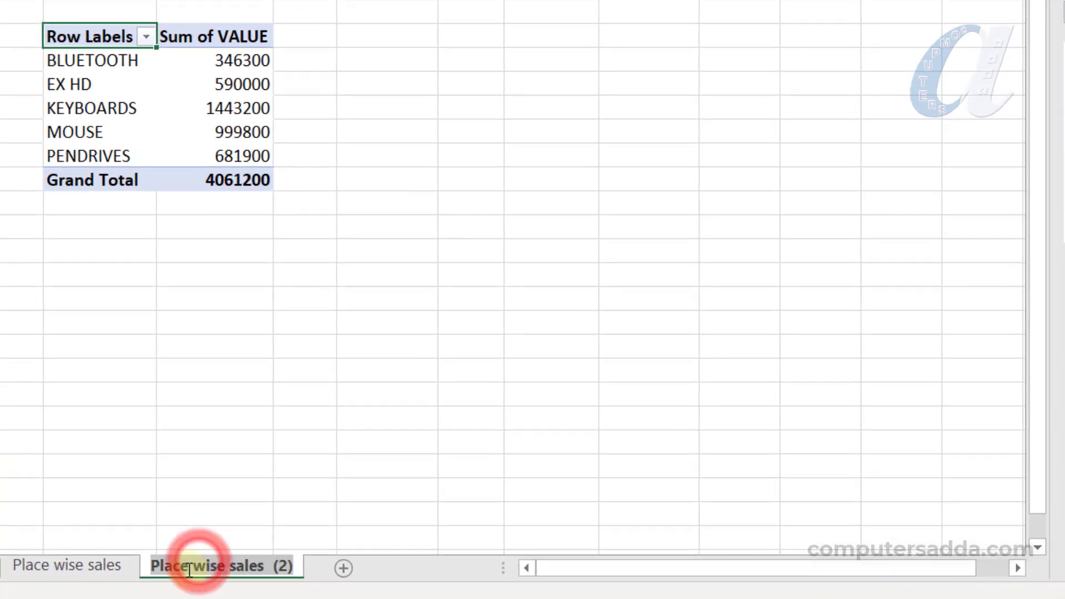
left_click_drag(189, 569, 129, 570)
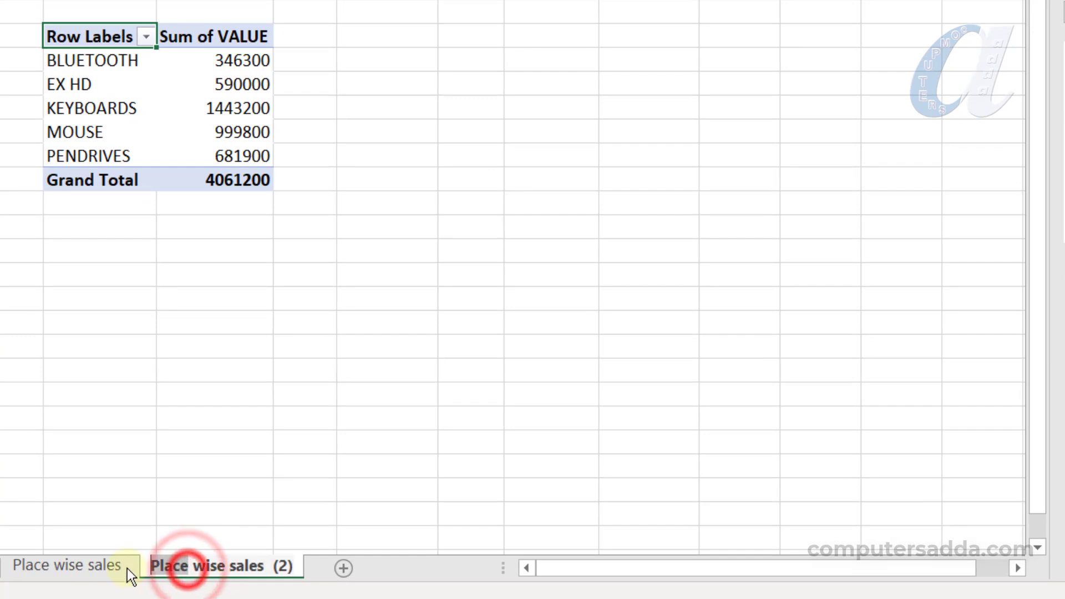
type("Product")
key("Right")
key("Right")
key("Right")
key("Right")
key("Right")
key("Right")
key("Right")
key("Right")
key("Right")
key("Right")
key("Right")
key("Right")
key("Delete")
key("Delete")
key("Delete")
key("Return")
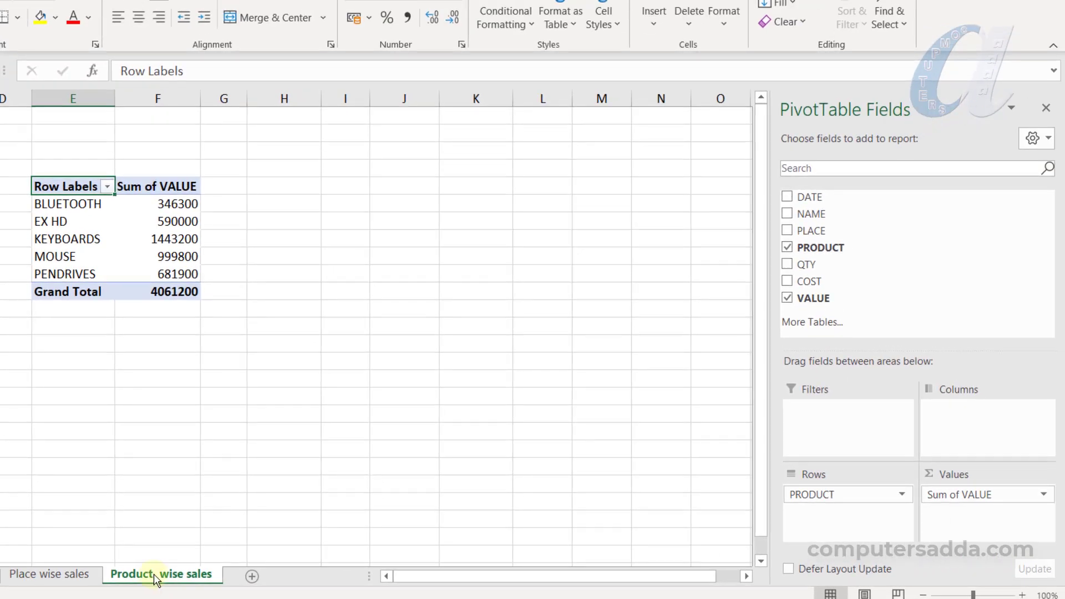
- Create a copy of the "Product wise sales" sheet and move the copy to the end of the sheets
right_click(152, 576)
left_click(208, 410)
left_click(86, 463)
left_click(212, 487)
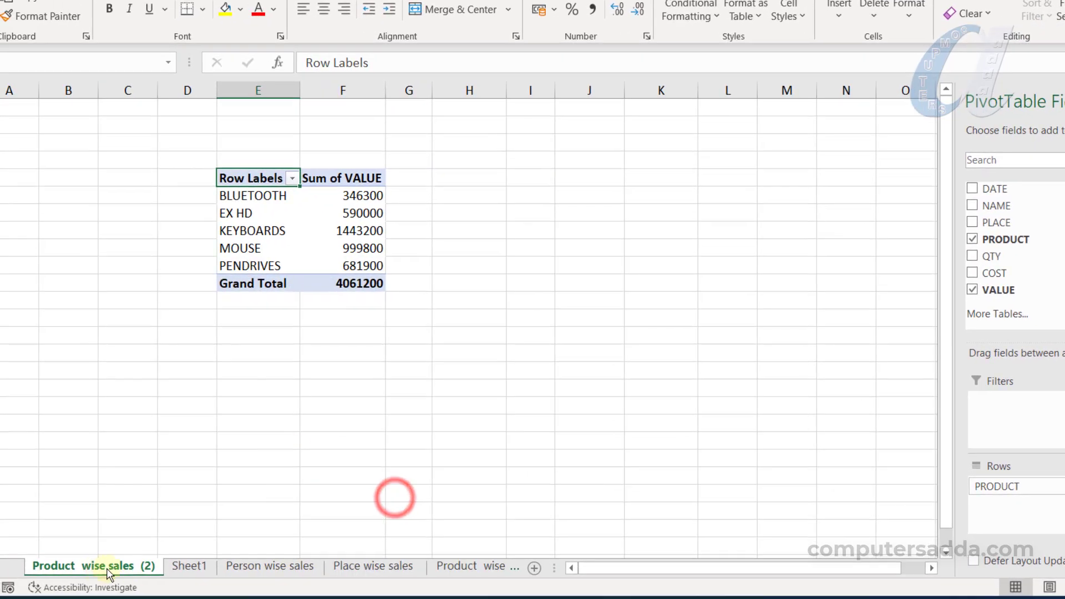
left_click_drag(108, 571, 430, 574)
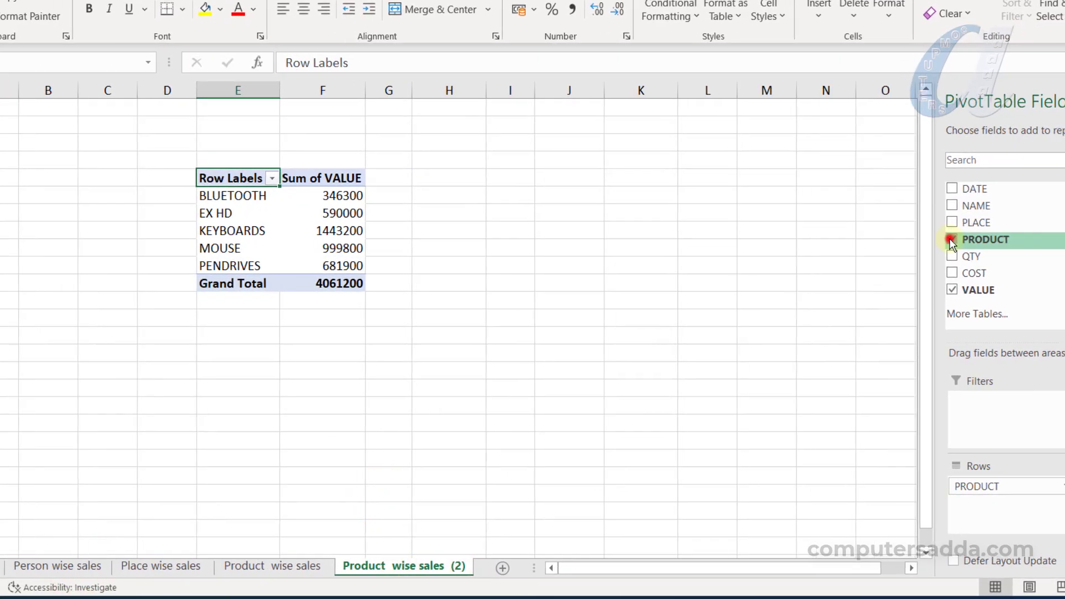
- In the "Product wise sales (2)" PivotTable, replace PRODUCT with DATE as the row field
left_click(972, 239)
left_click_drag(972, 188, 987, 485)
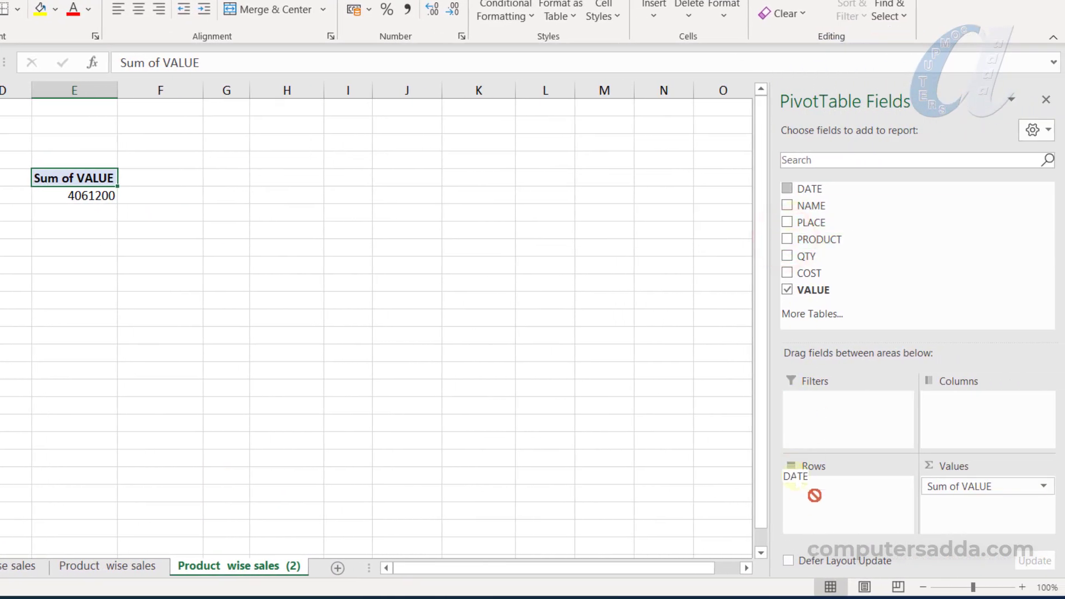
left_click_drag(798, 483, 796, 483)
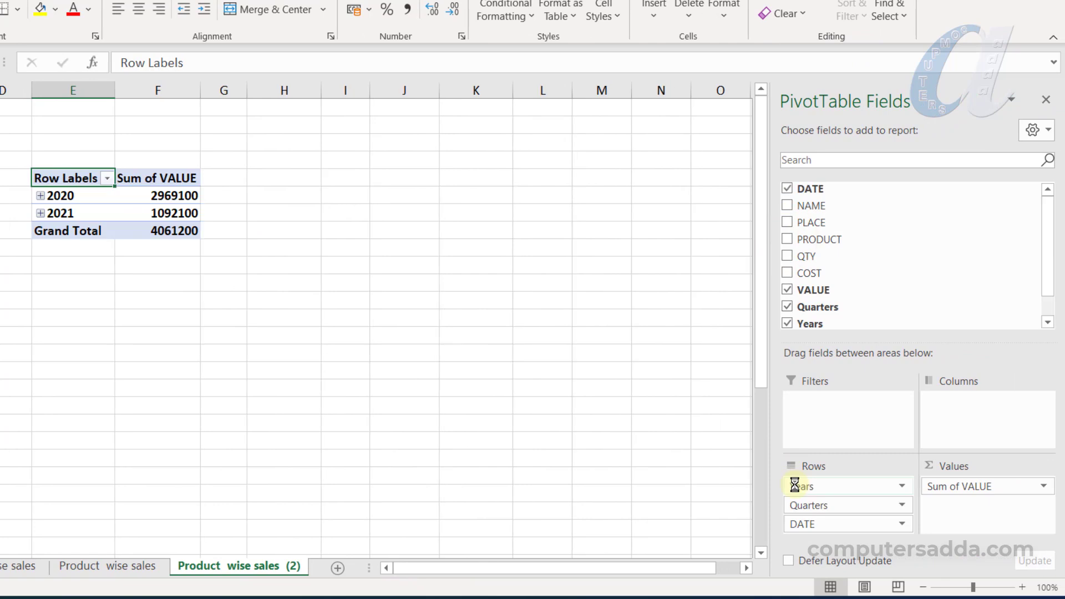
- Rename the "Product wise sales (2)" sheet as "Year wise sales"
double_click(231, 565)
left_click_drag(221, 565, 160, 560)
type("Year")
key("Right")
key("Right")
key("Right")
key("Right")
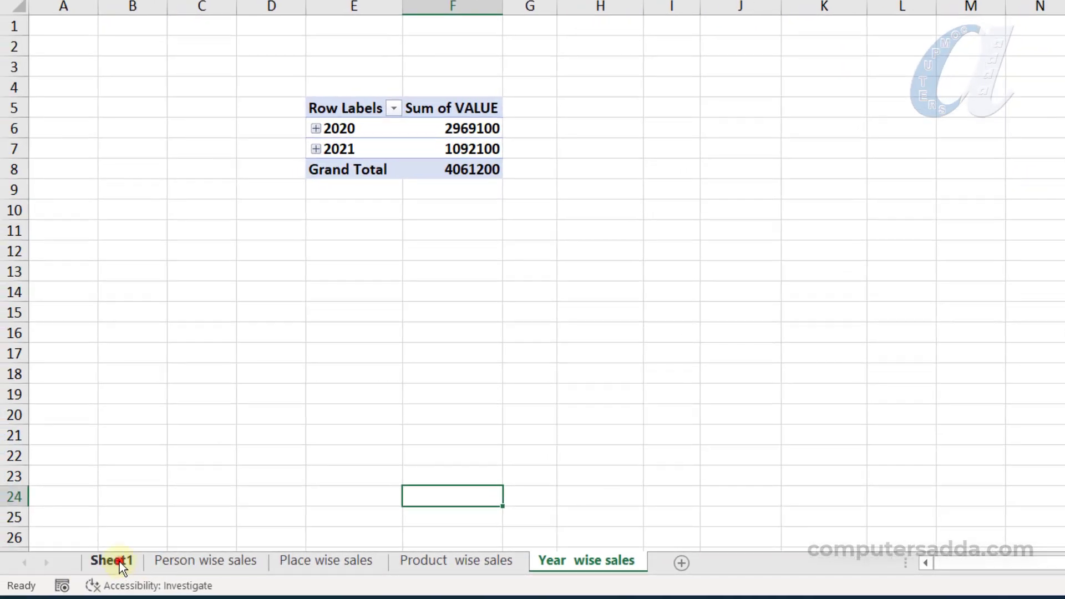
- Review the source data on Sheet1 and the person, place, product and year wise PivotTable sheets
left_click(112, 562)
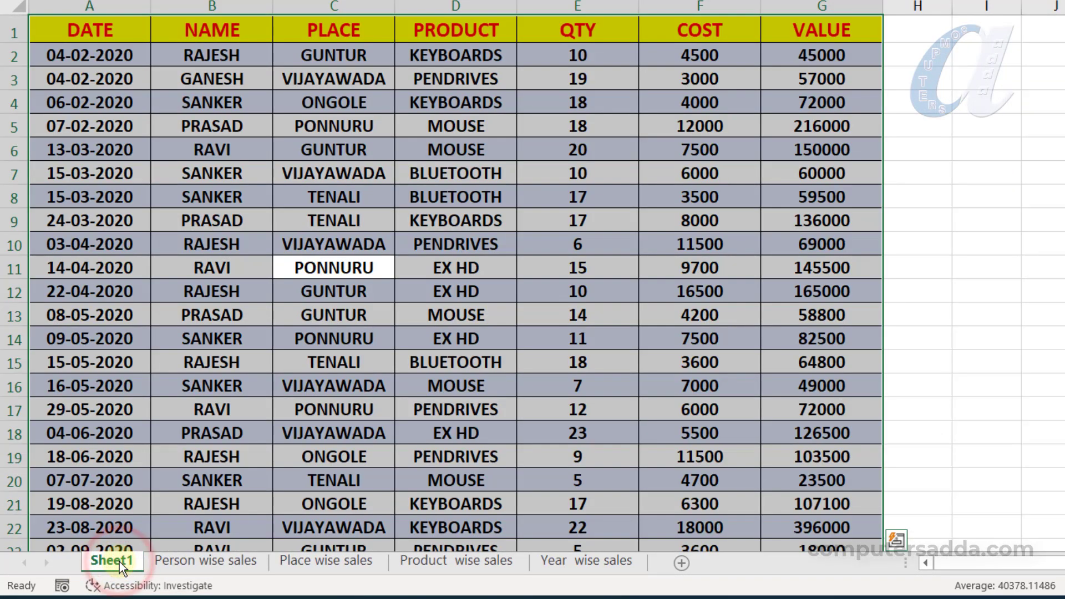
left_click(205, 563)
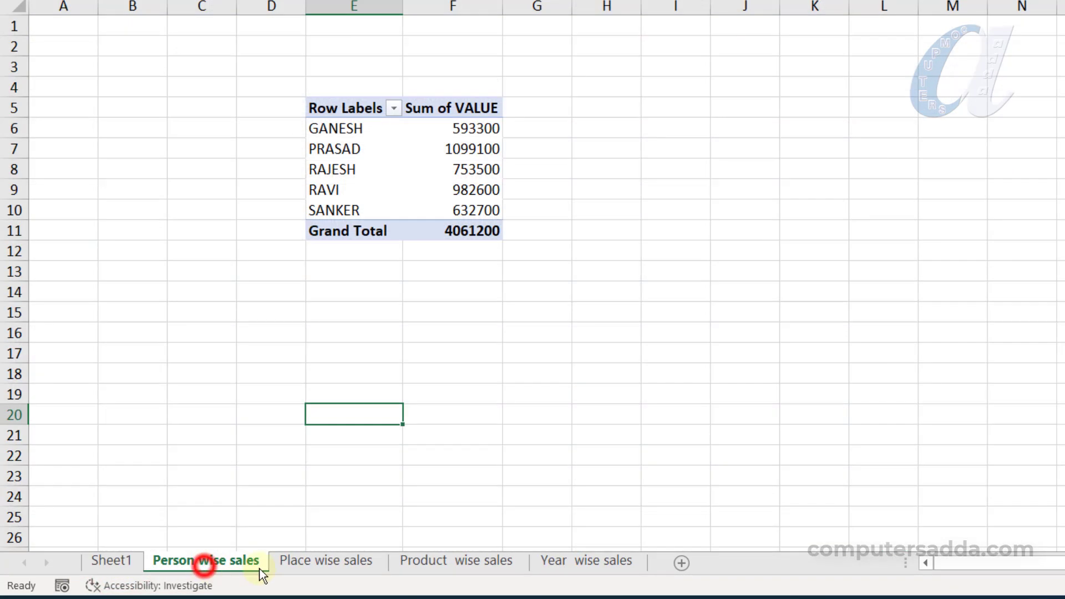
left_click(339, 563)
left_click(473, 563)
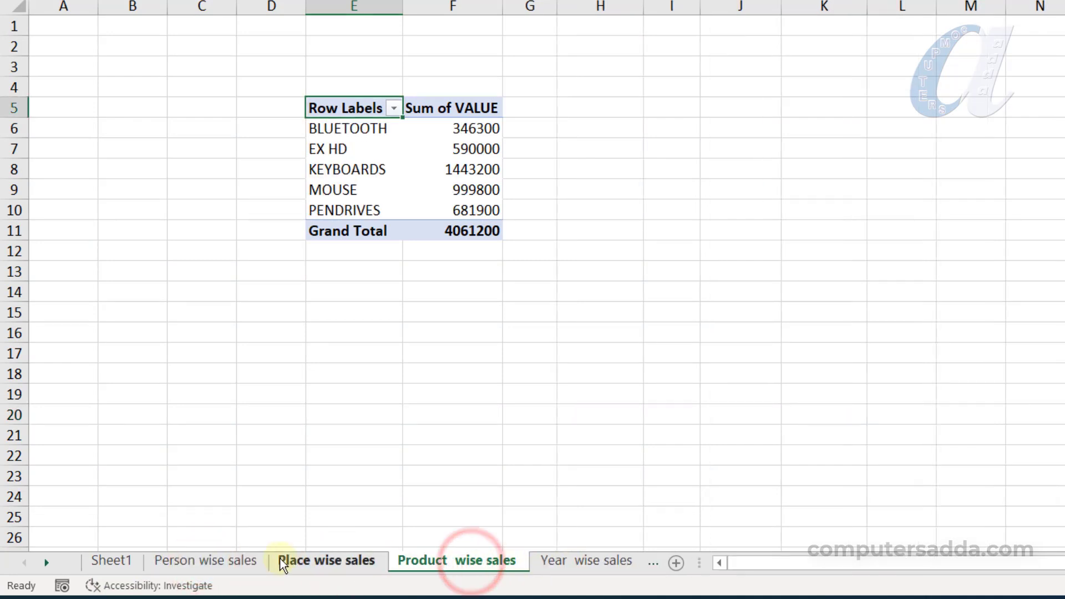
left_click(239, 563)
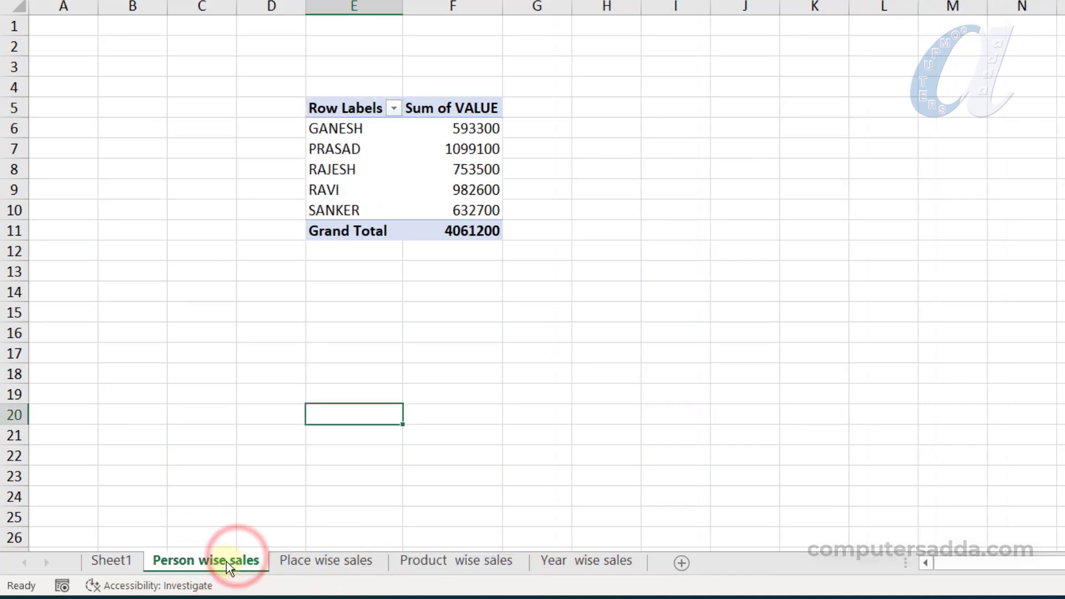
left_click(318, 561)
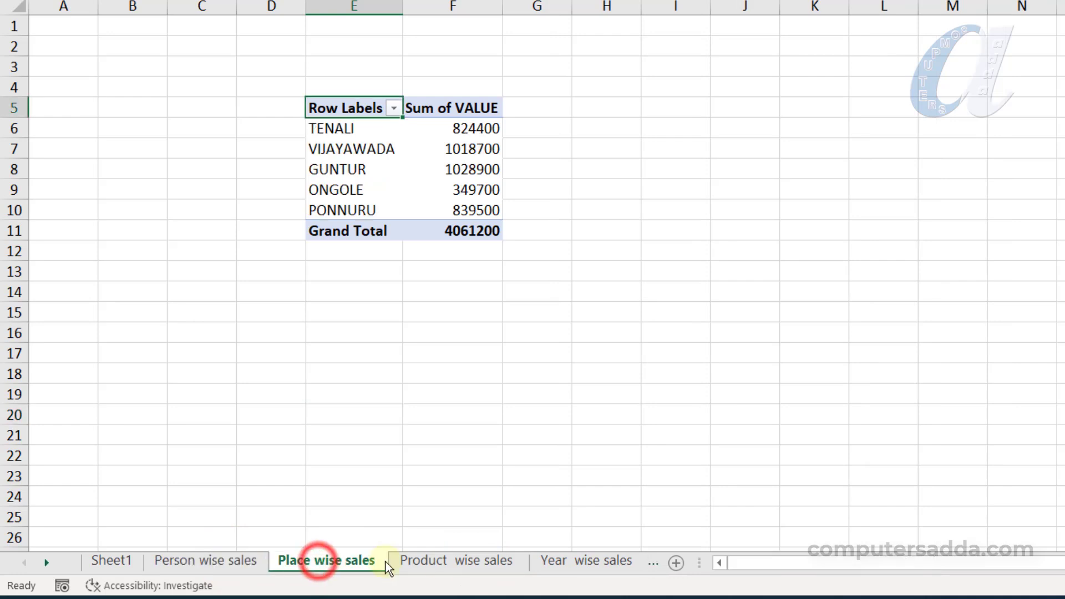
left_click(450, 561)
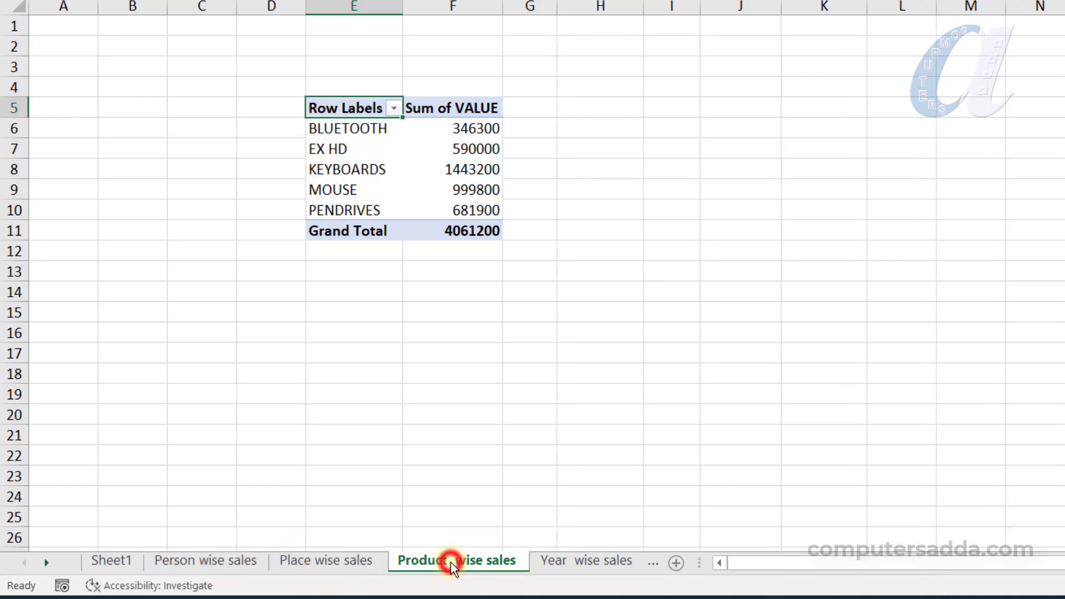
left_click(594, 564)
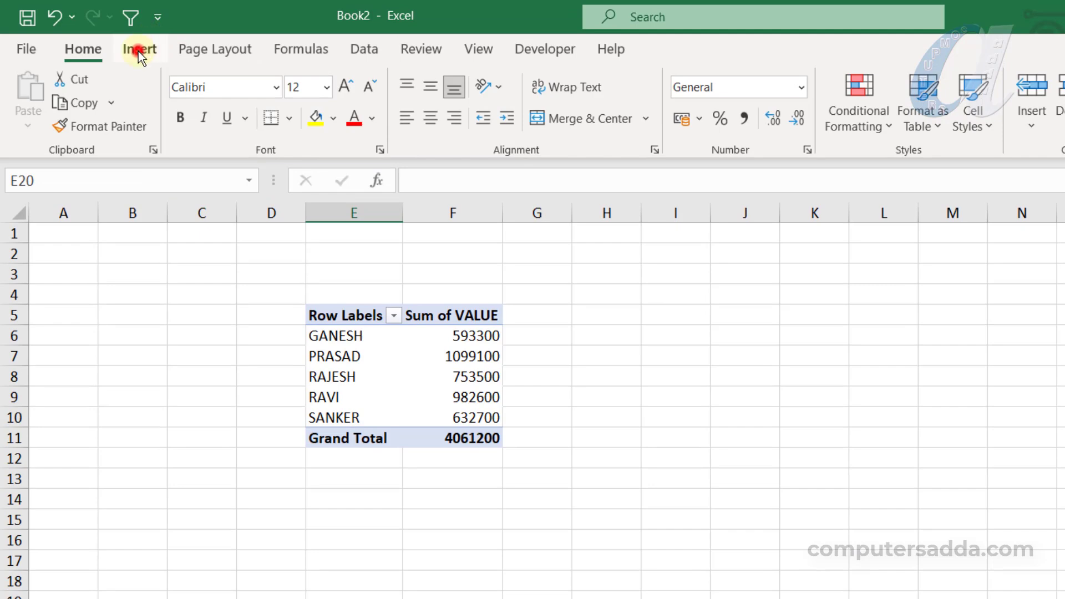
- Draw a wide, short rounded rectangle beside the PivotTable on the "Person wise sales" sheet, across columns B to D around rows 4 to 6
left_click(139, 38)
left_click(305, 81)
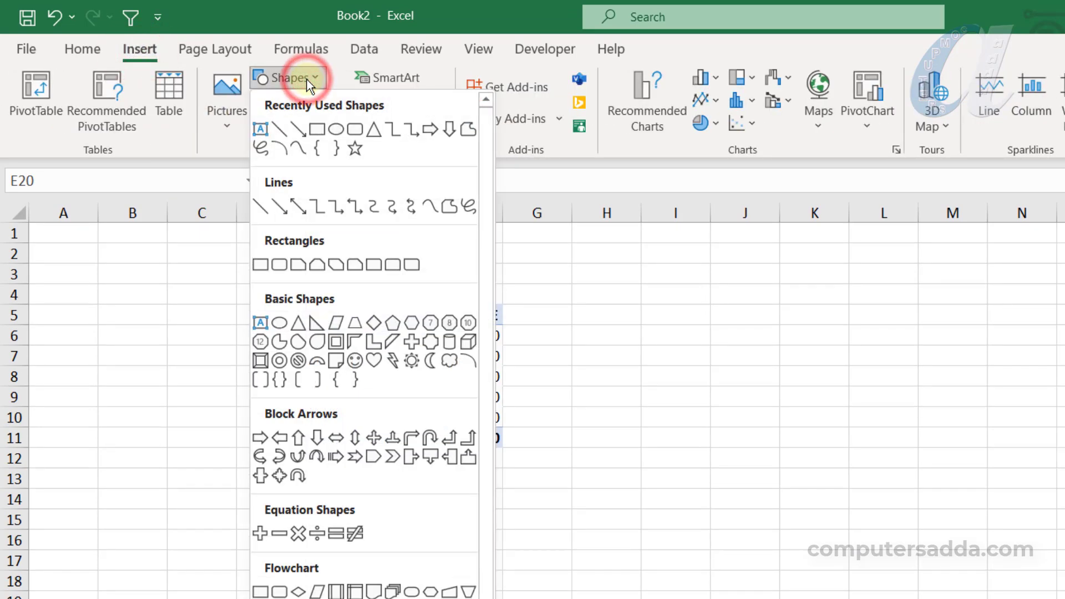
left_click(356, 129)
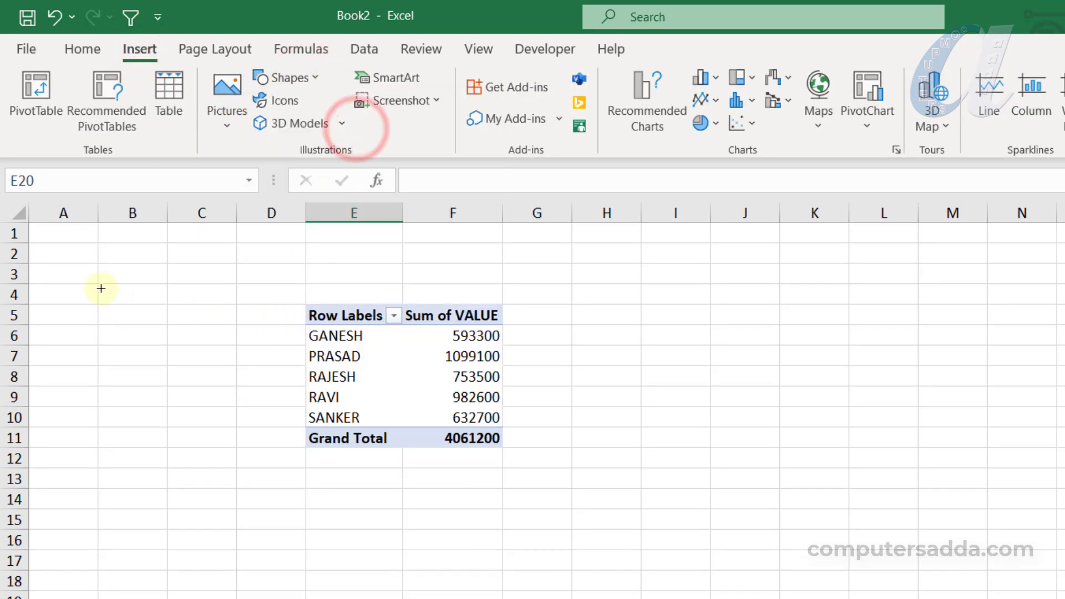
left_click_drag(114, 299, 282, 334)
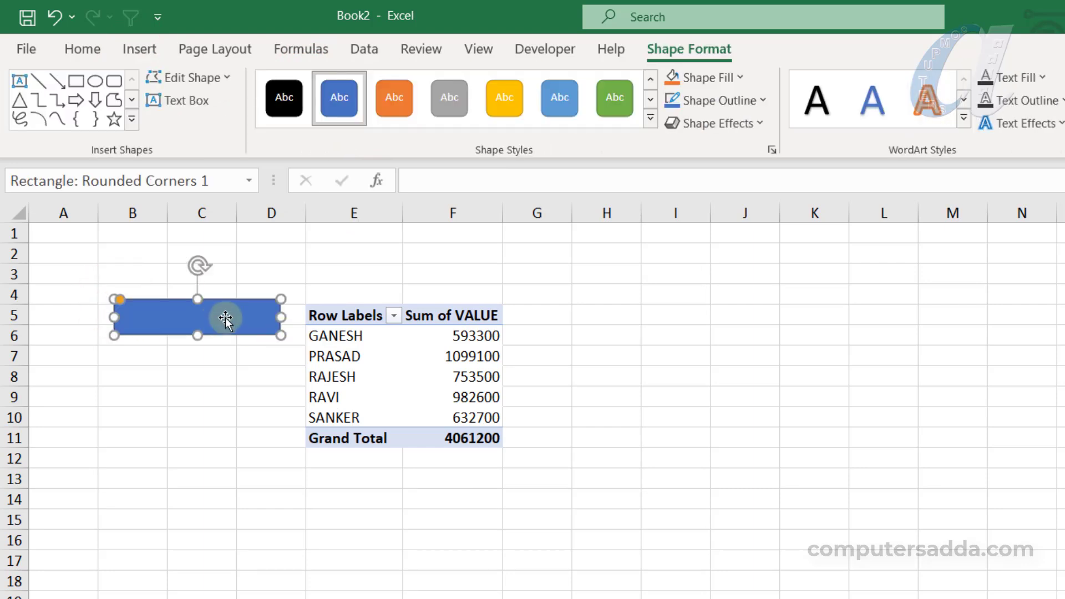
- Fill the rounded rectangle with the darkest green theme colour and reduce its height slightly
left_click(710, 78)
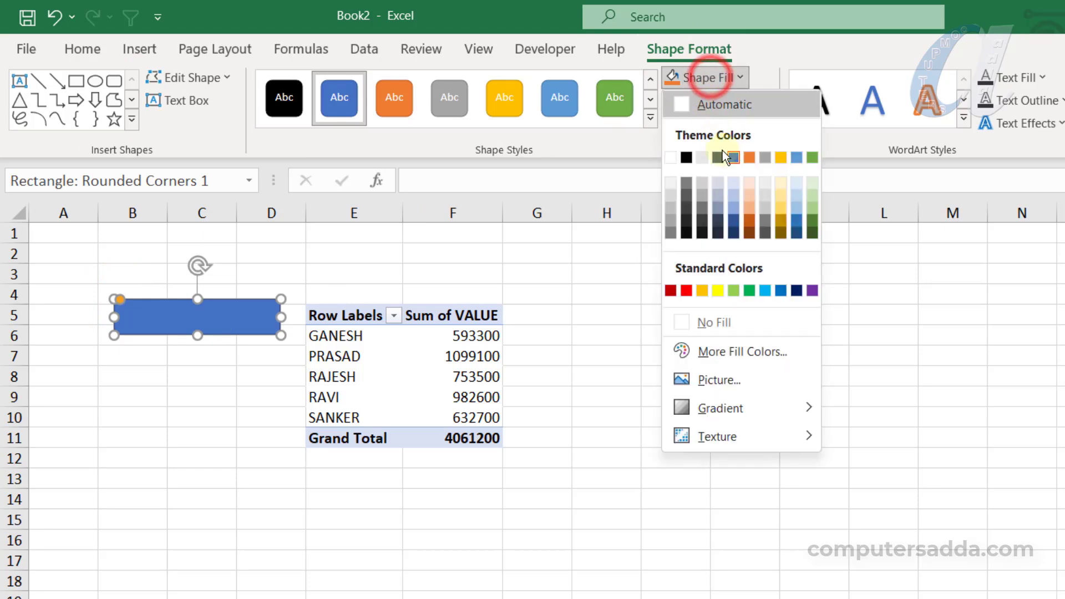
left_click(813, 234)
left_click_drag(198, 335, 198, 327)
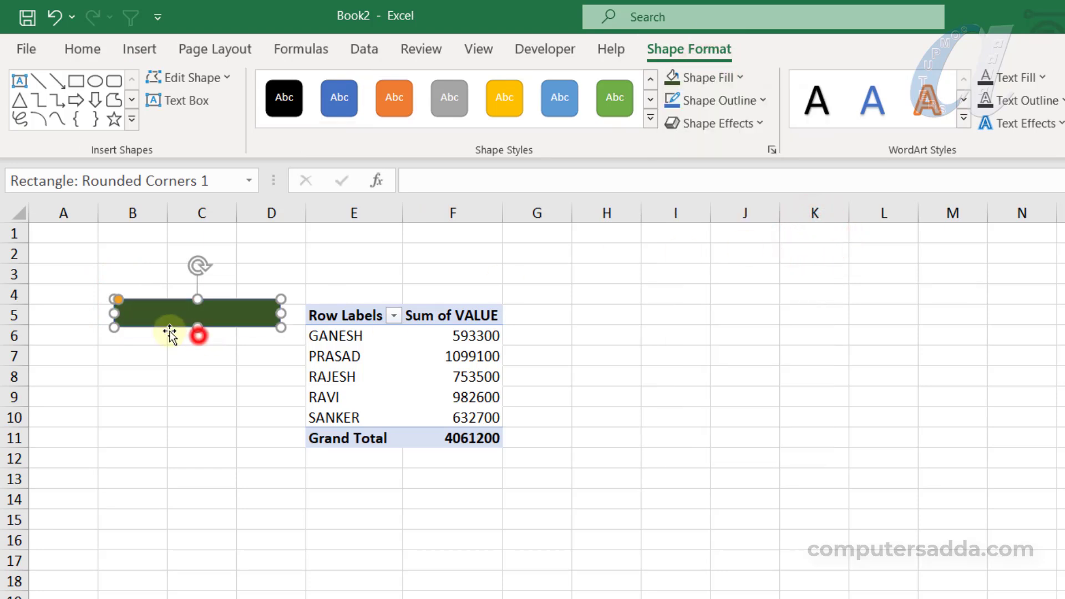
- Add the text "Person wise Sales" inside the green rounded rectangle and select that text
right_click(164, 314)
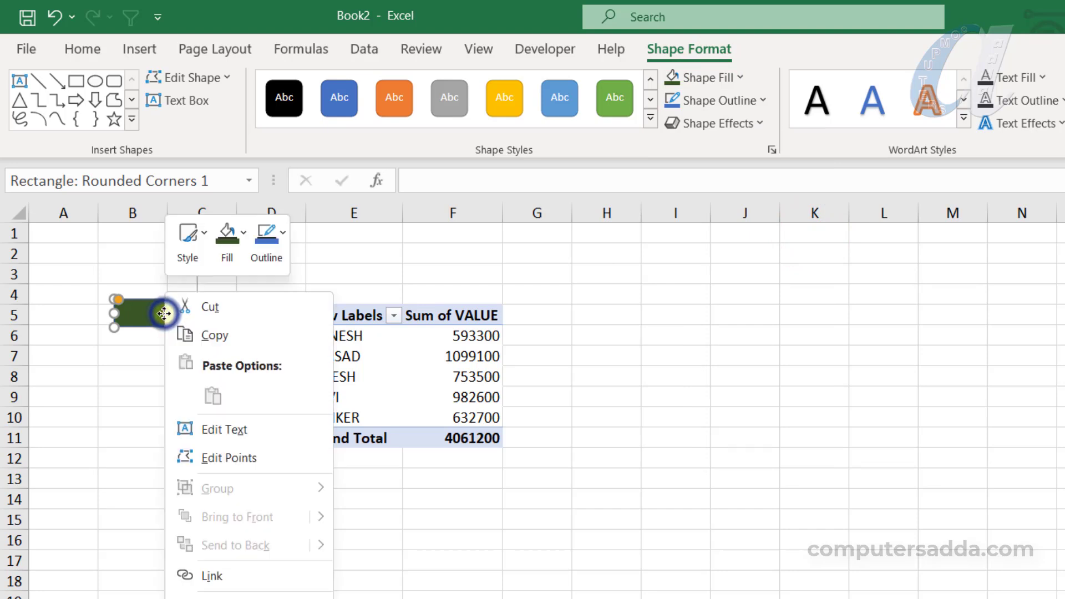
left_click(215, 430)
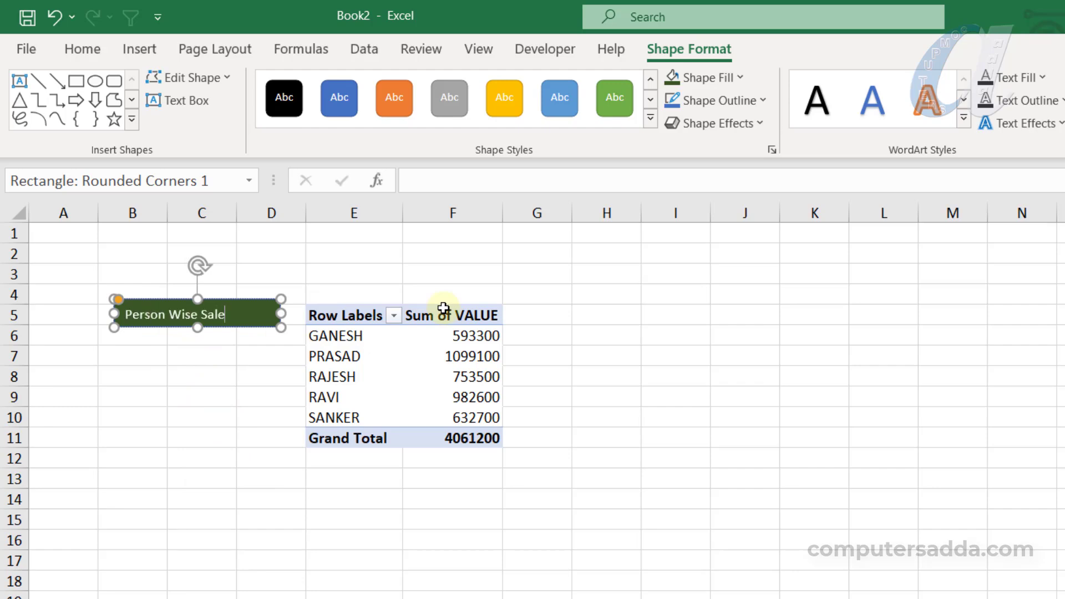
left_click_drag(230, 314, 119, 307)
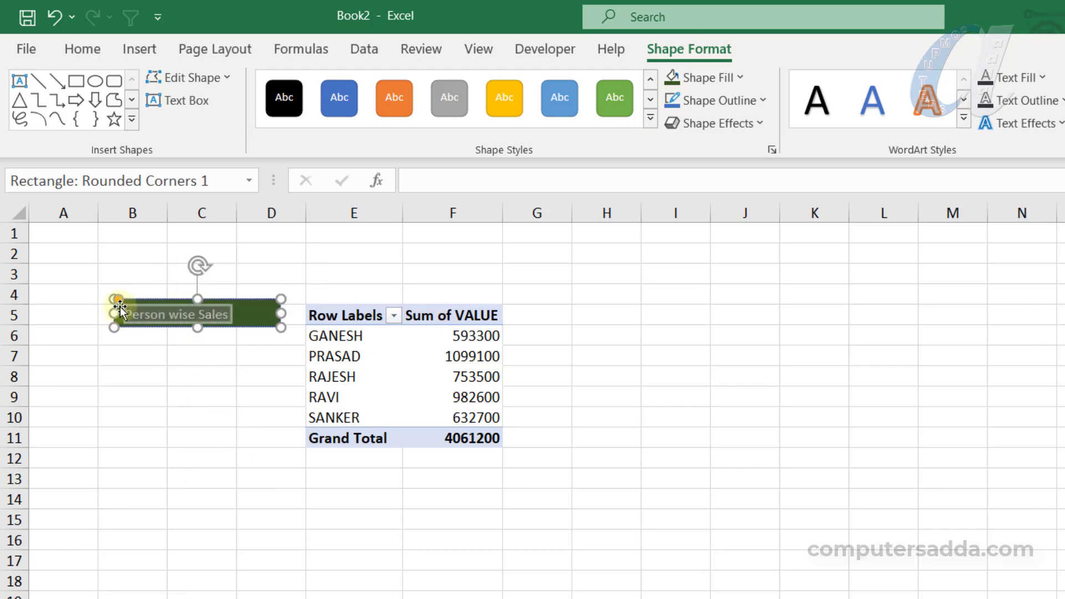
- Format the "Person wise Sales" button text as bold 14 pt, centred horizontally and vertically in the shape
key("ctrl+shift+period")
key("ctrl+shift+period")
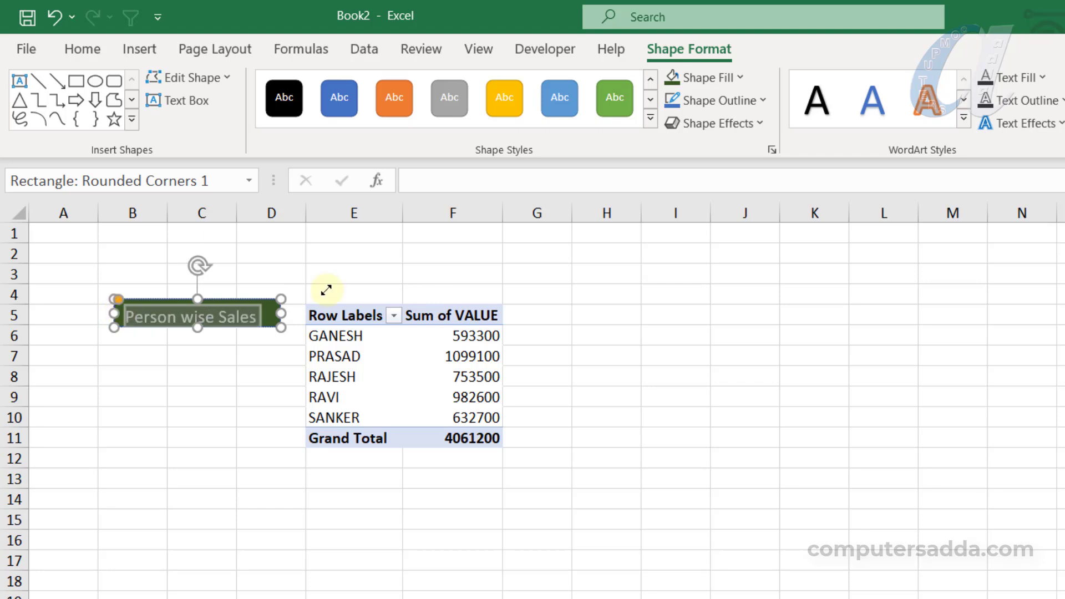
left_click(83, 49)
left_click(429, 118)
left_click(430, 86)
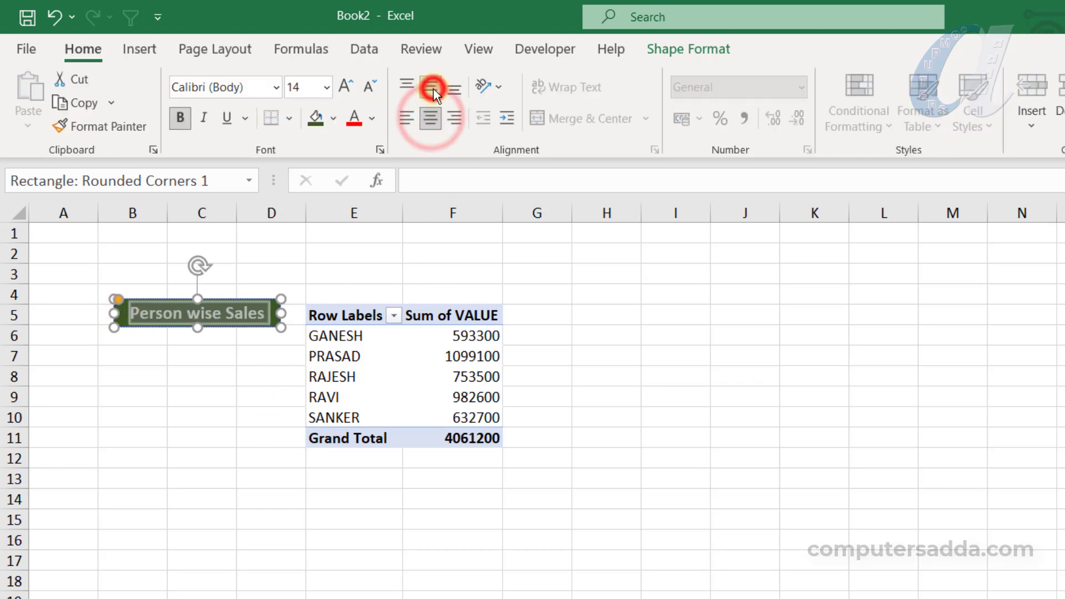
left_click(228, 372)
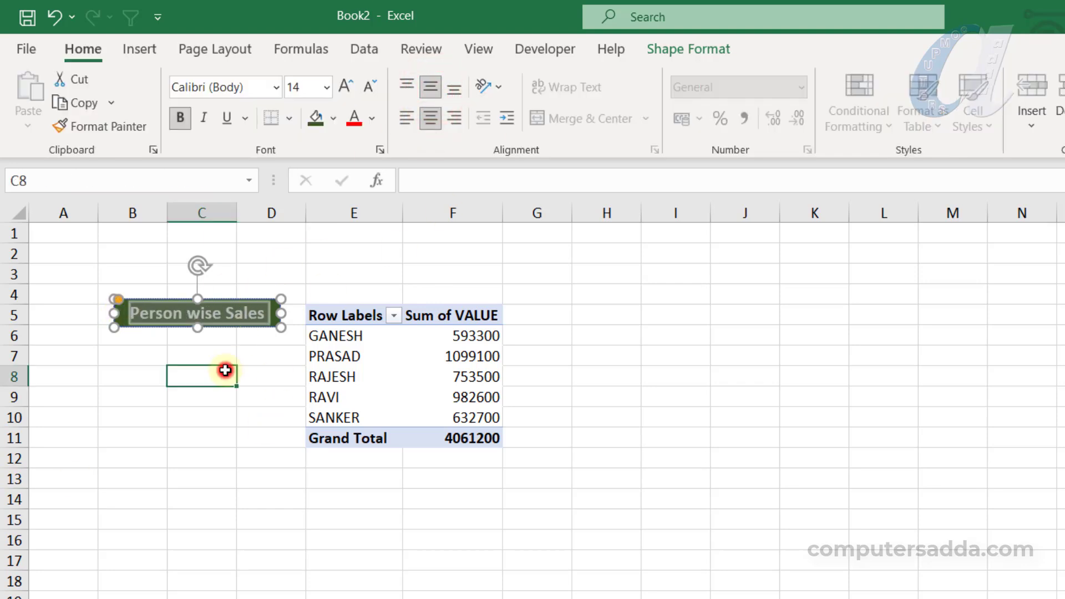
left_click(180, 311)
left_click_drag(129, 311, 262, 314)
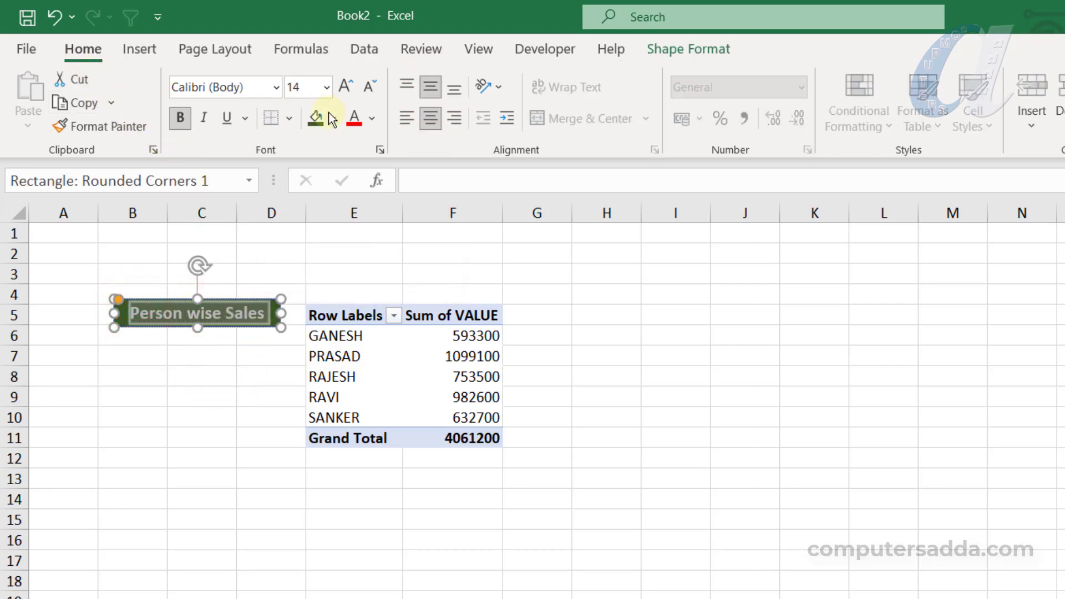
left_click(190, 350)
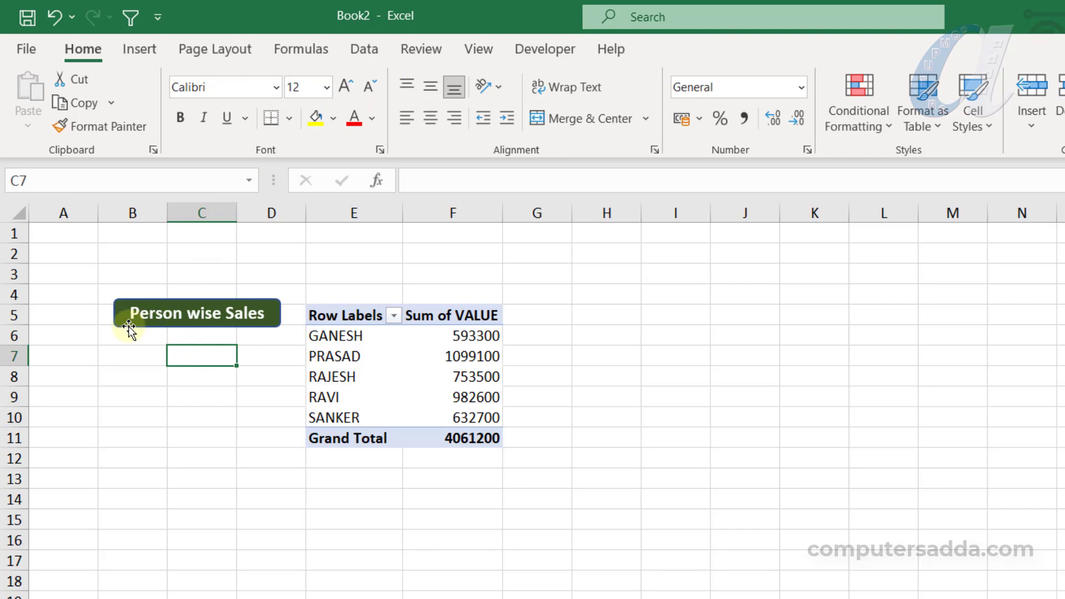
- Duplicate the "Person wise Sales" button directly below it and change the copy's text to "Place wise Sales"
left_click(129, 327)
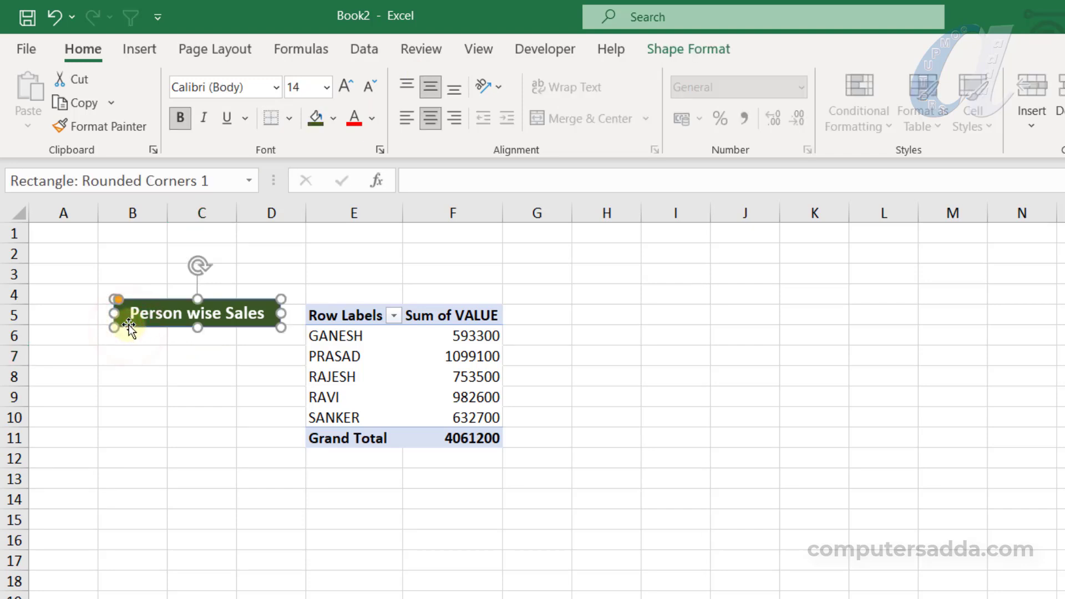
key("ctrl")
left_click_drag(128, 326, 181, 348)
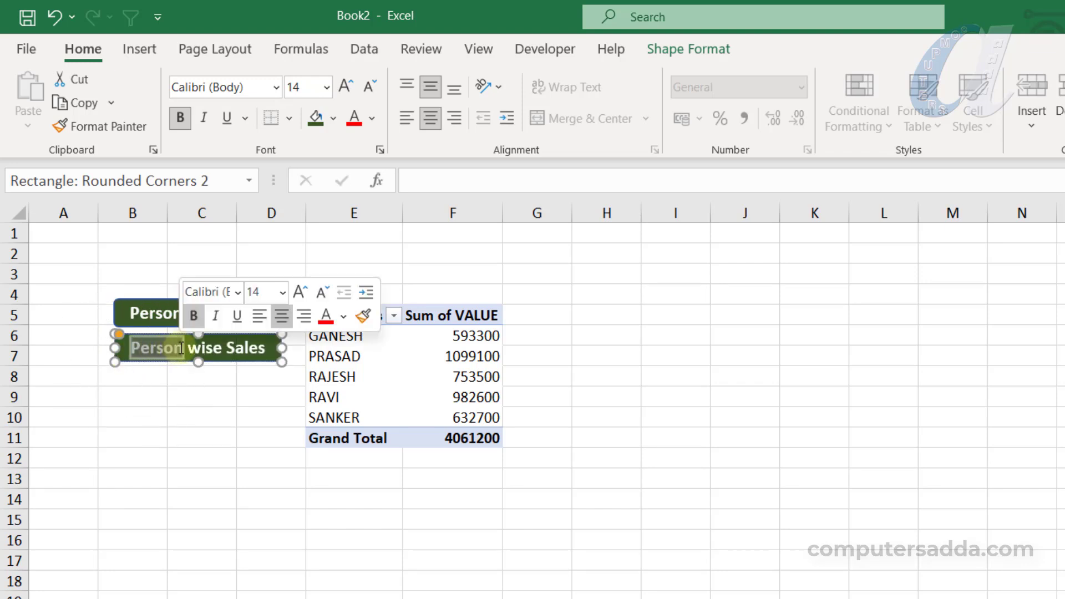
type("Place")
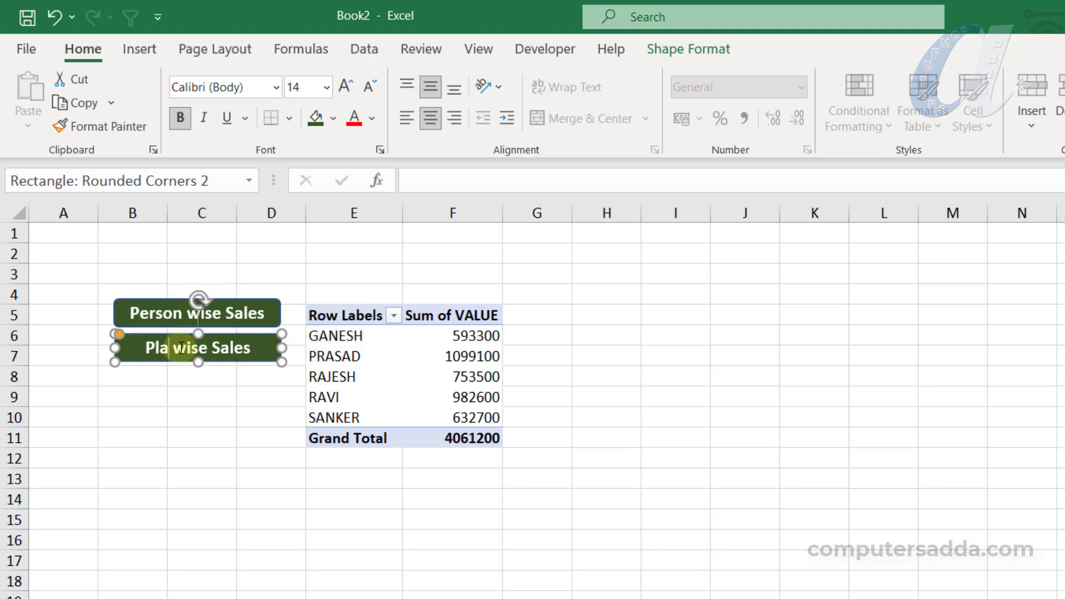
left_click(155, 419)
- Duplicate the two buttons below the existing ones and change their texts to "Product wise Sales" and "Year wise Sales"
left_click(158, 362)
left_click_drag(158, 366, 171, 435)
double_click(172, 381)
type("Product")
double_click(185, 418)
type("Year")
left_click(185, 485)
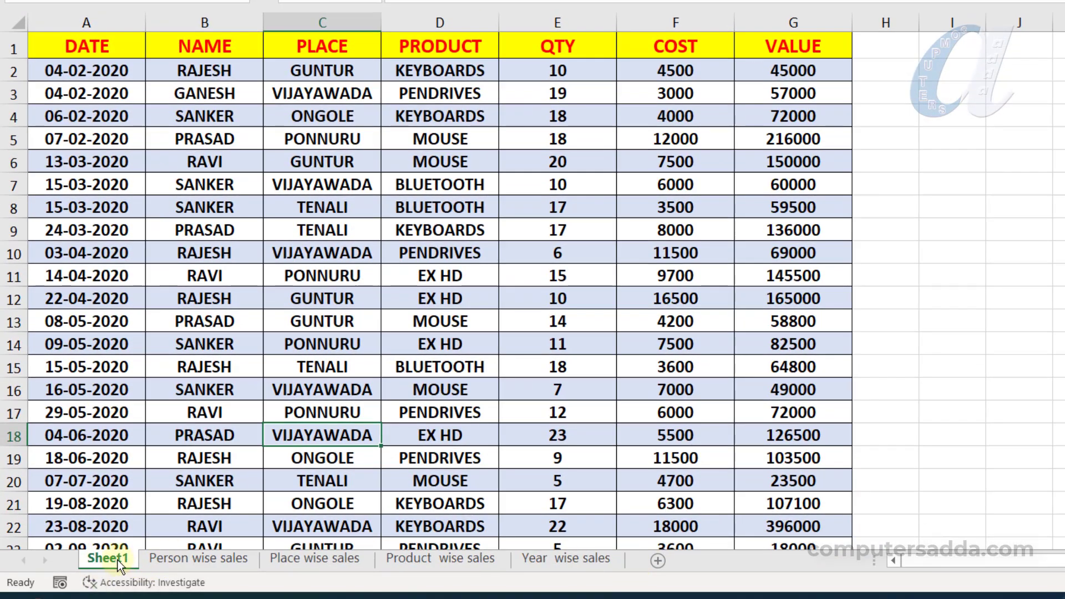
- Look through the year, product and place wise sheets and return to the "Person wise sales" sheet
left_click(171, 556)
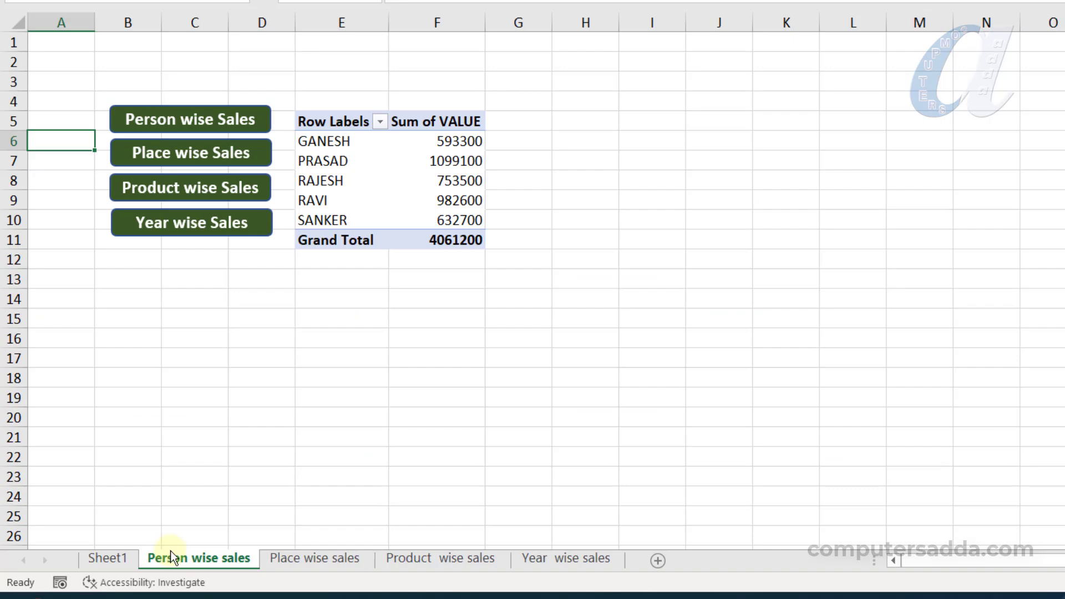
left_click(549, 558)
left_click(405, 556)
left_click(294, 557)
left_click(202, 557)
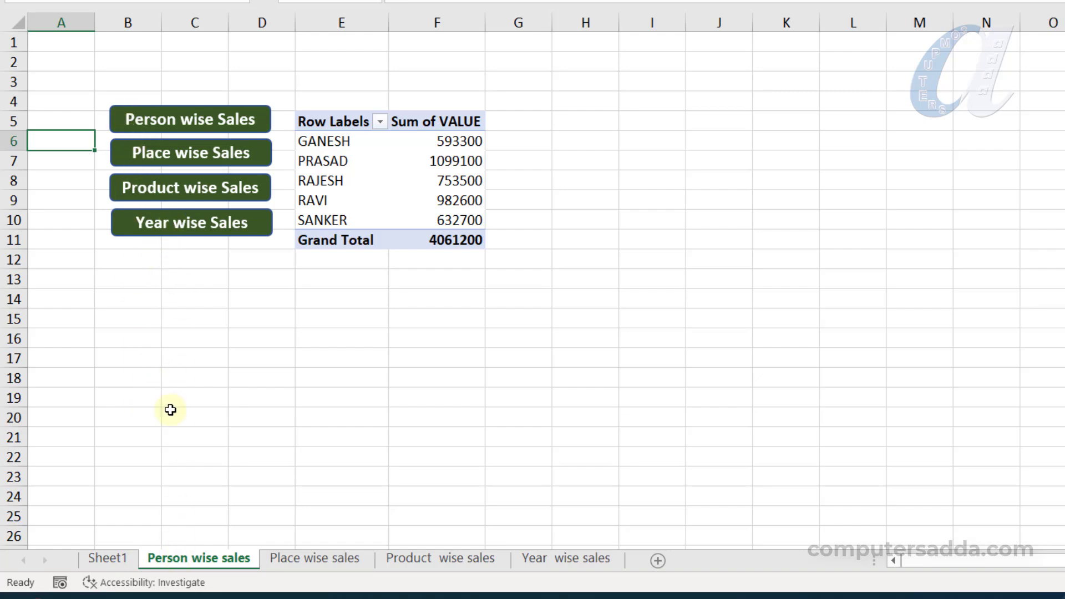
- Link the "Person wise Sales" button to cell A1 of the 'Person wise sales' sheet in this document
left_click(179, 105)
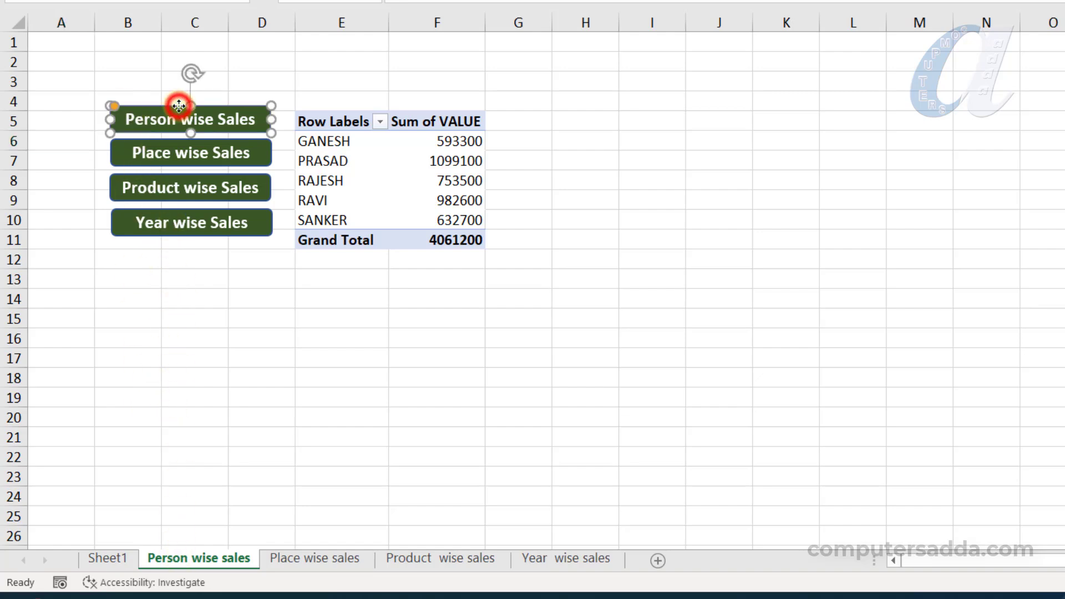
right_click(178, 105)
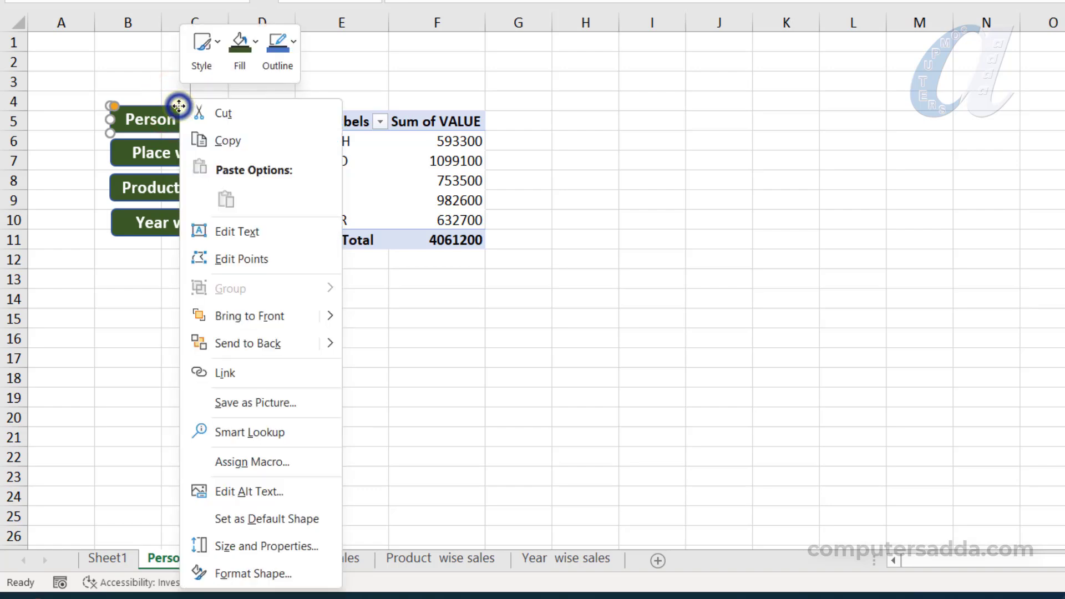
left_click(234, 373)
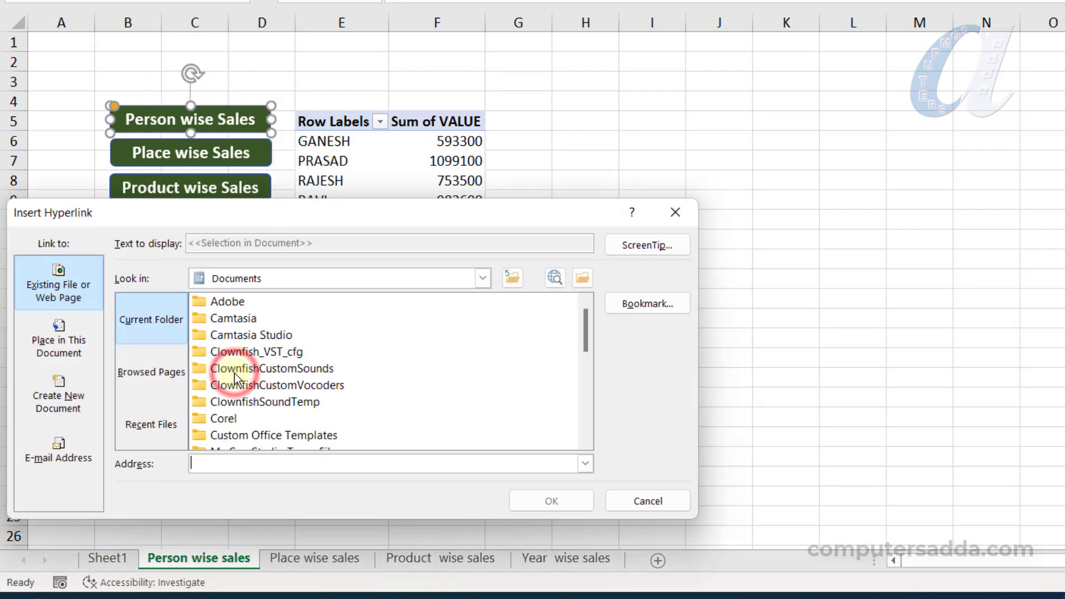
left_click_drag(217, 222, 704, 108)
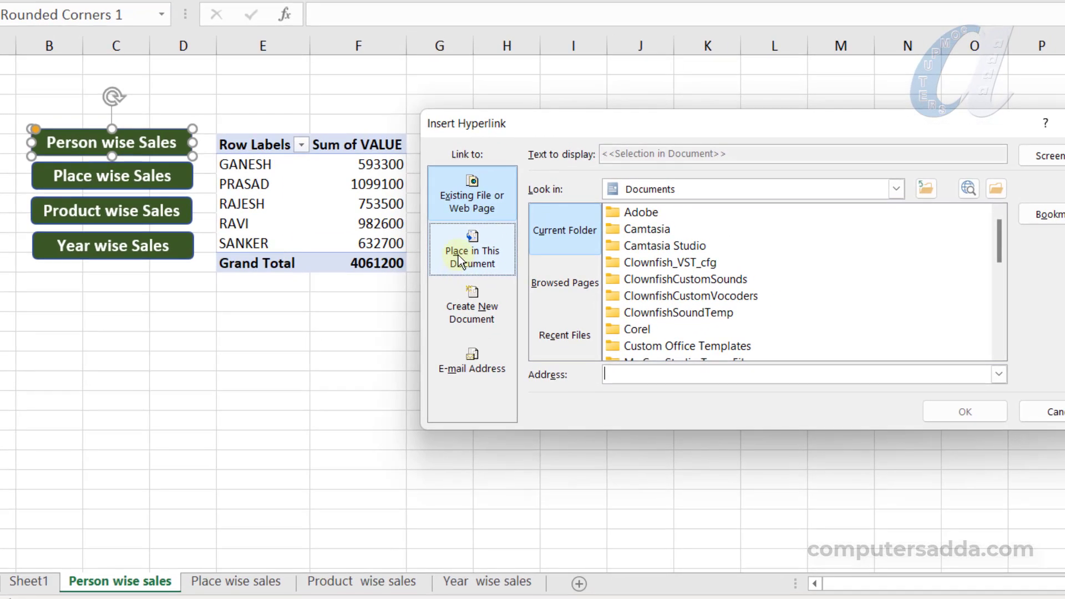
left_click(483, 258)
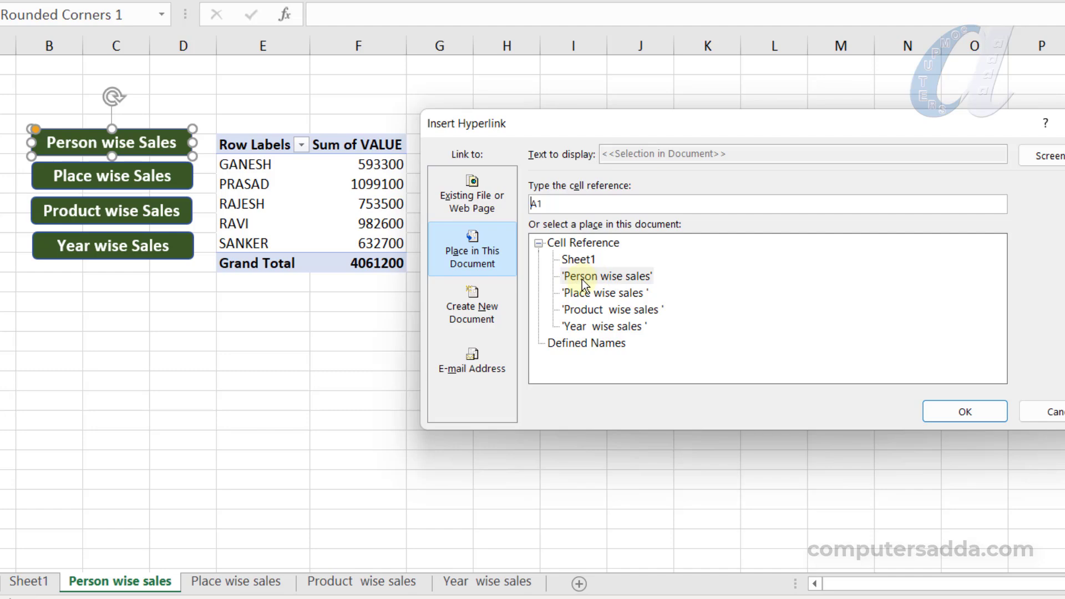
left_click(947, 414)
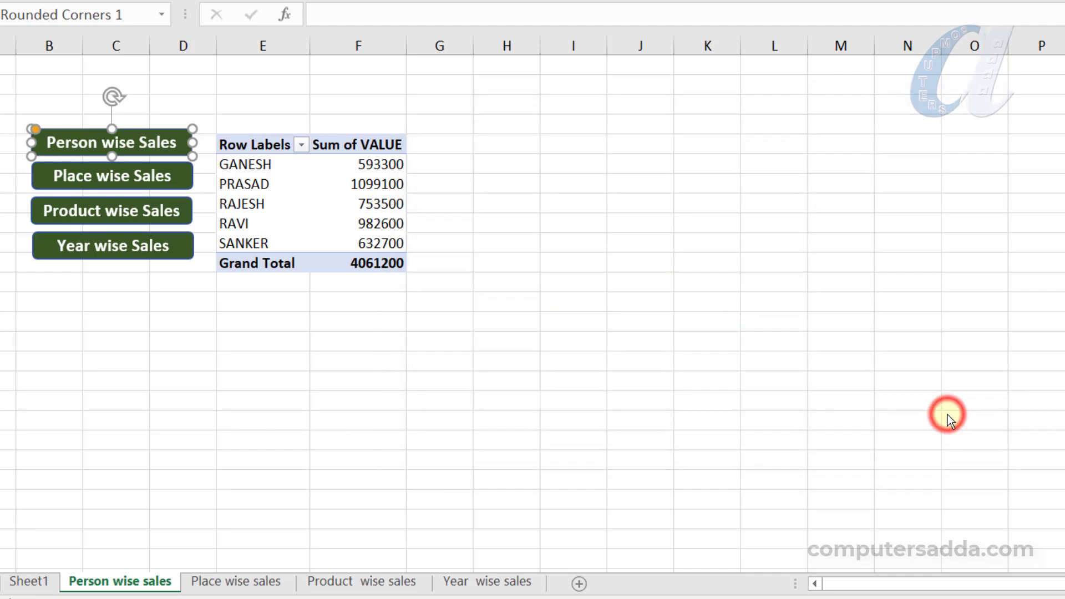
- Link the "Place wise Sales" button to cell A1 of the 'Place wise sales' sheet
left_click(178, 165)
right_click(177, 166)
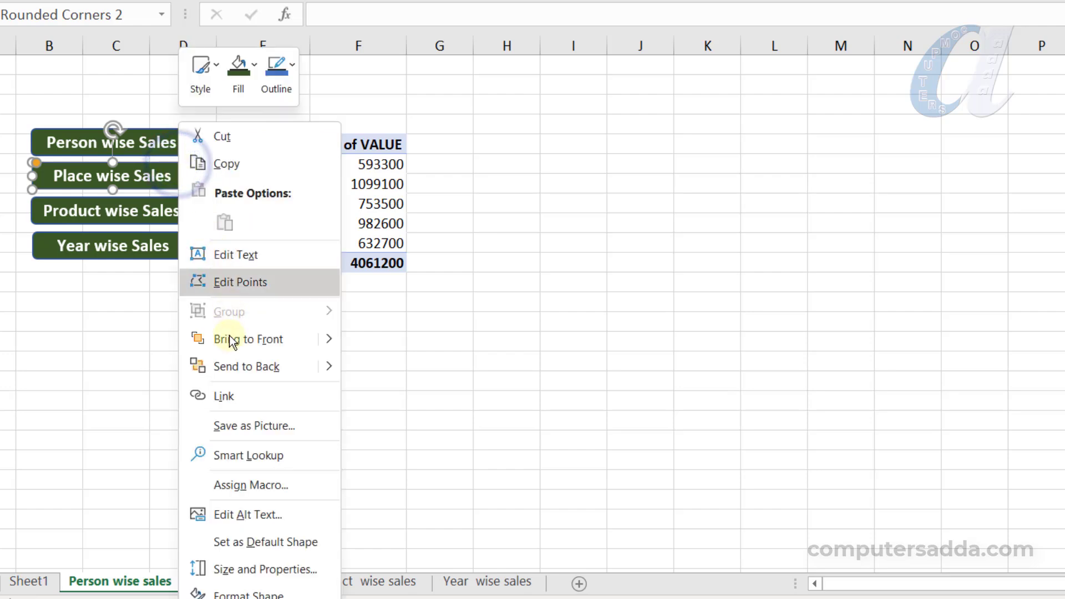
left_click(229, 398)
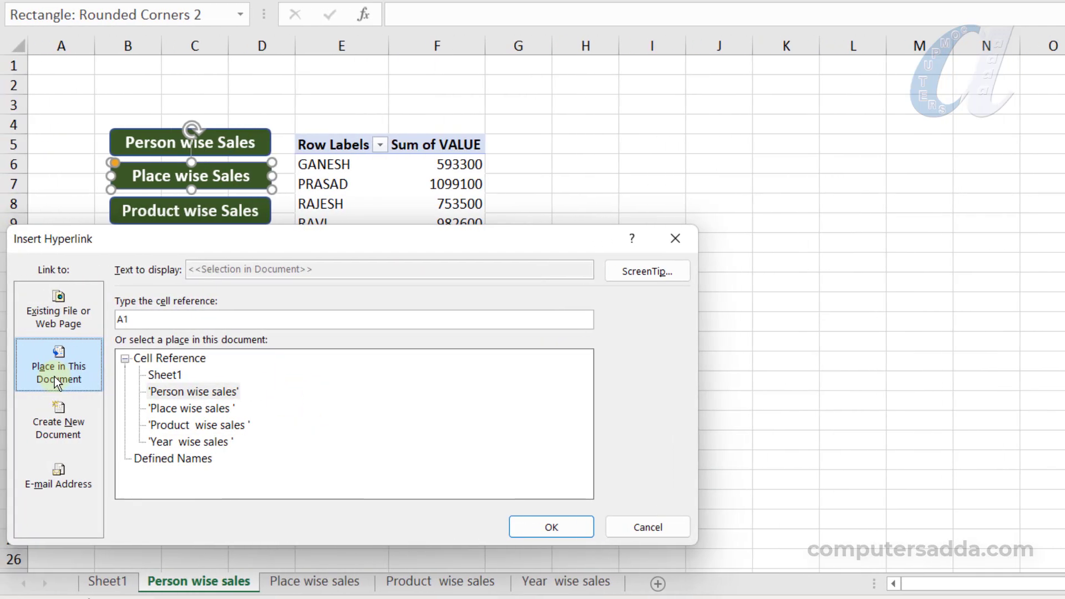
left_click(197, 409)
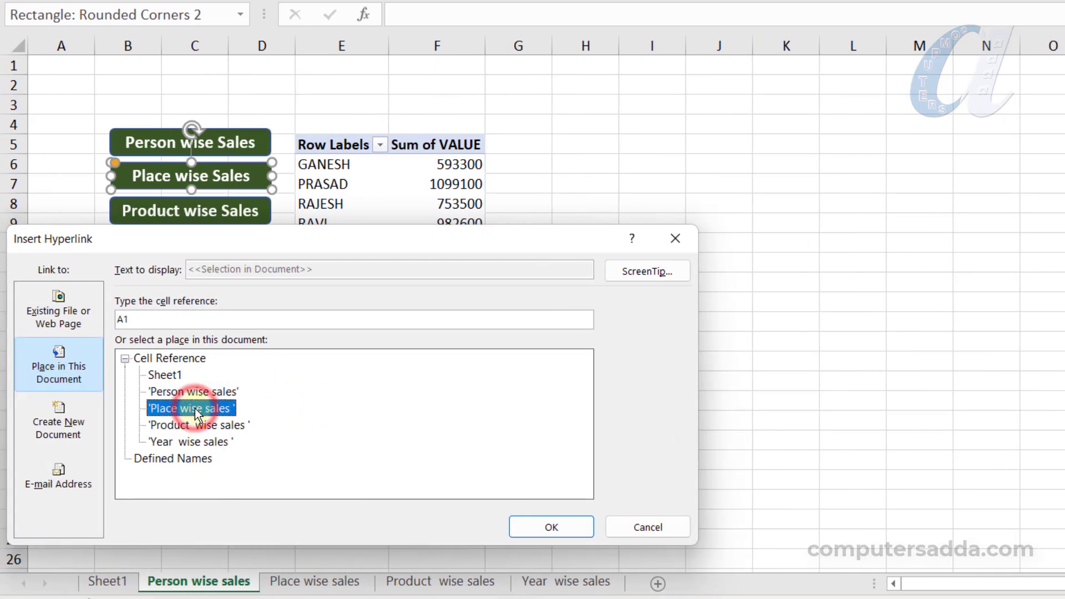
left_click(542, 527)
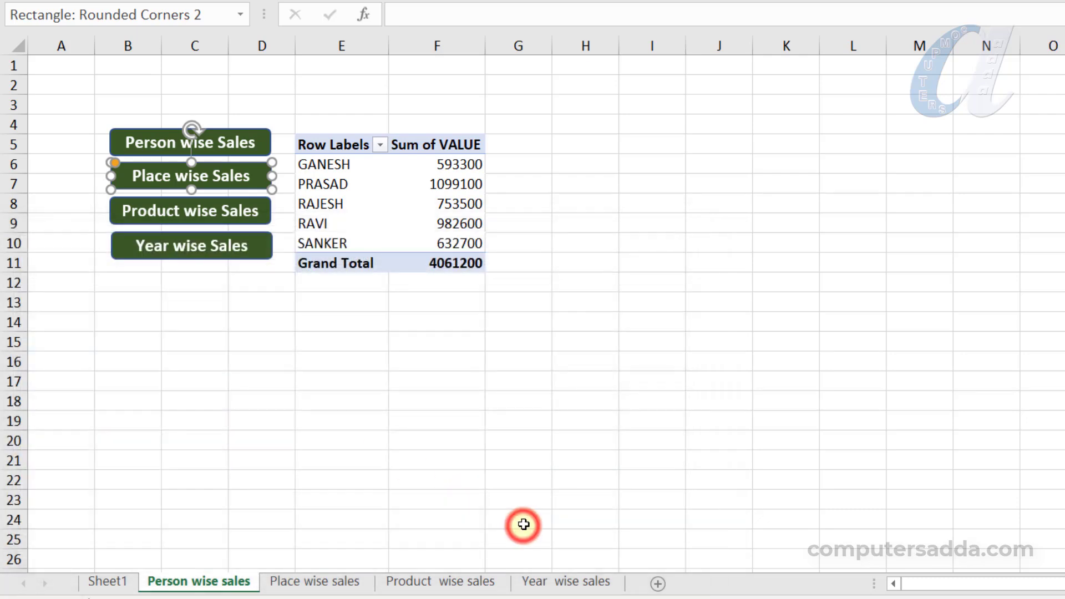
- Link the "Product wise Sales" button to cell A1 of the 'Product wise sales' sheet
left_click(217, 198)
right_click(216, 198)
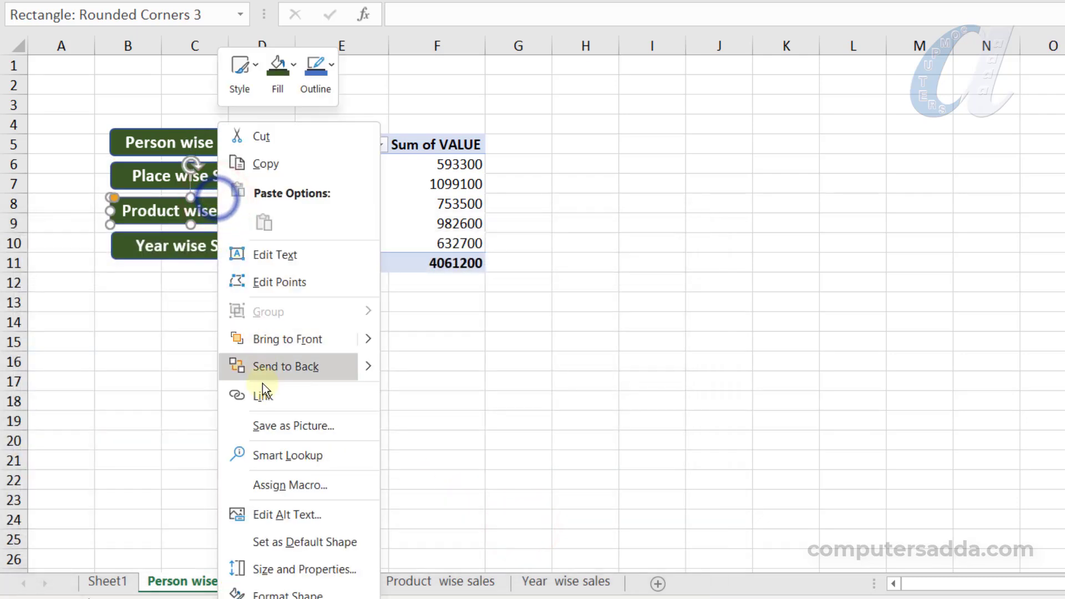
left_click(265, 399)
left_click(194, 429)
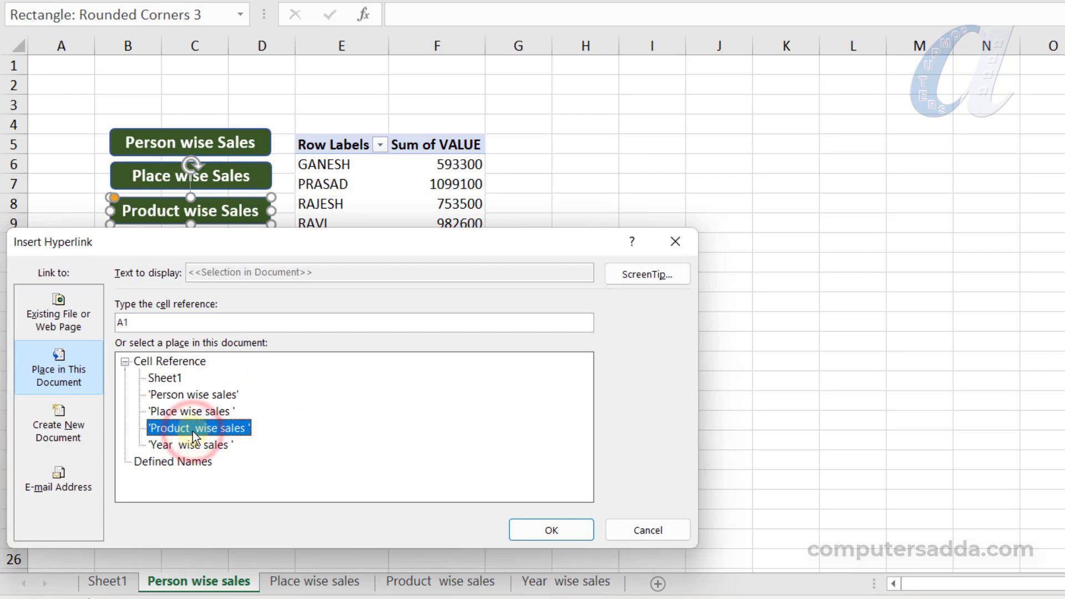
left_click(532, 528)
- Link the "Year wise Sales" button to cell A1 of the 'Year wise sales' sheet and deselect it
left_click(260, 242)
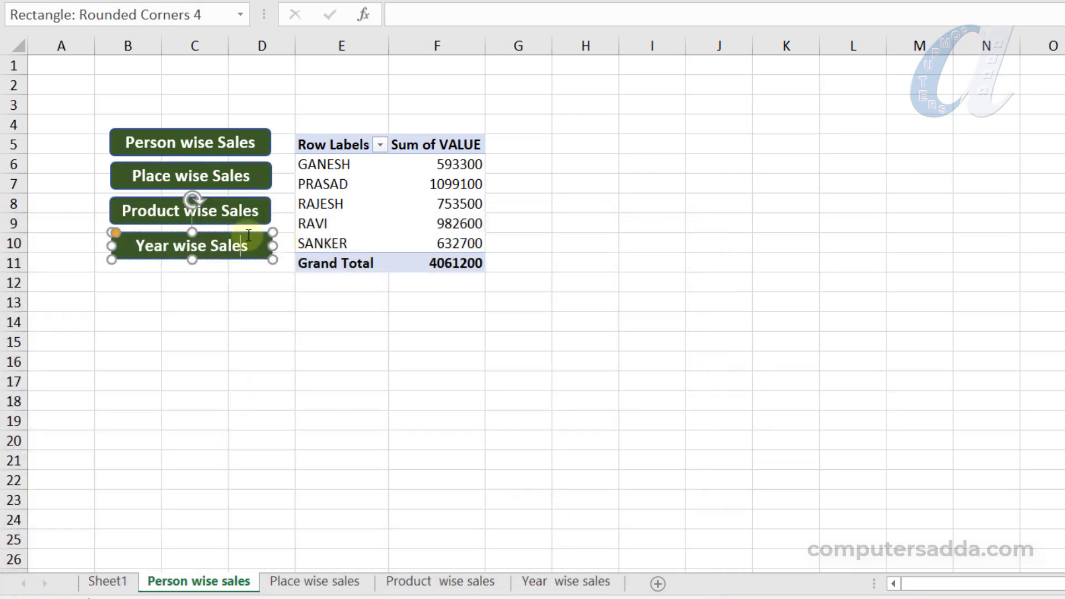
right_click(247, 236)
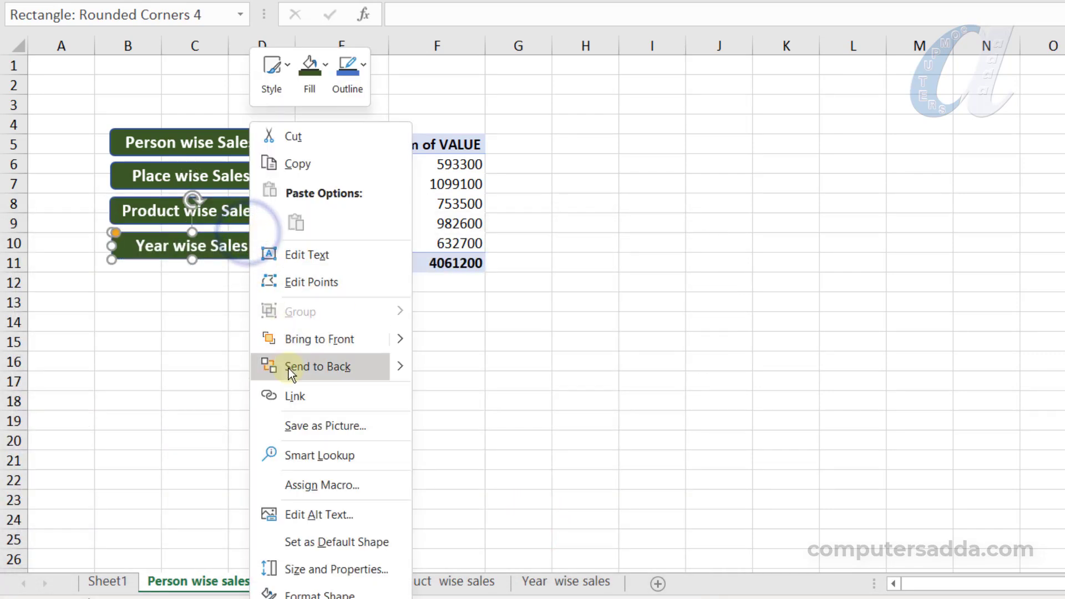
left_click(296, 390)
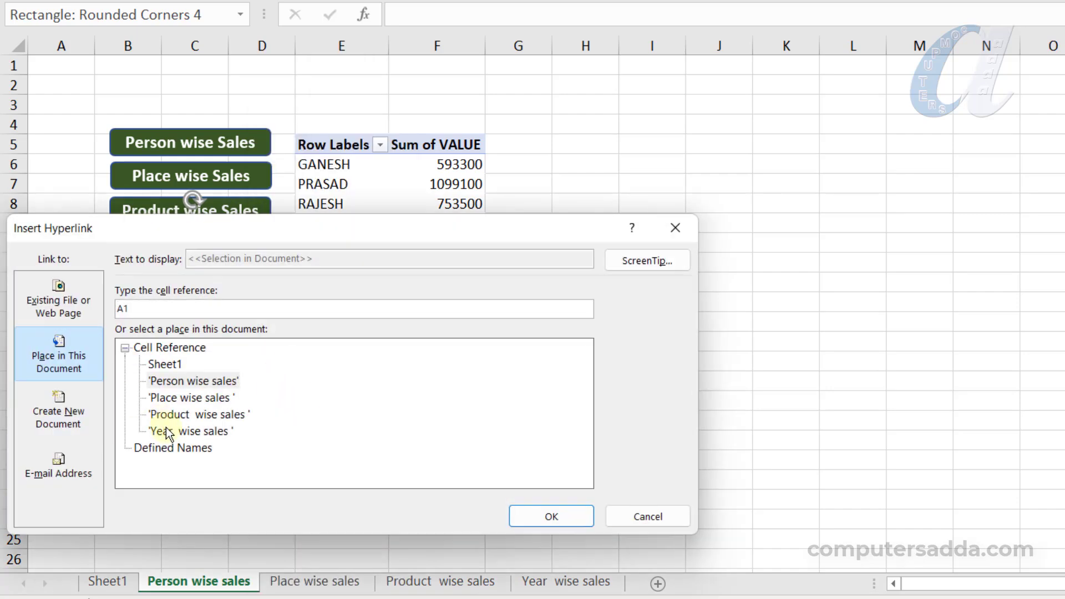
left_click(190, 432)
left_click(544, 516)
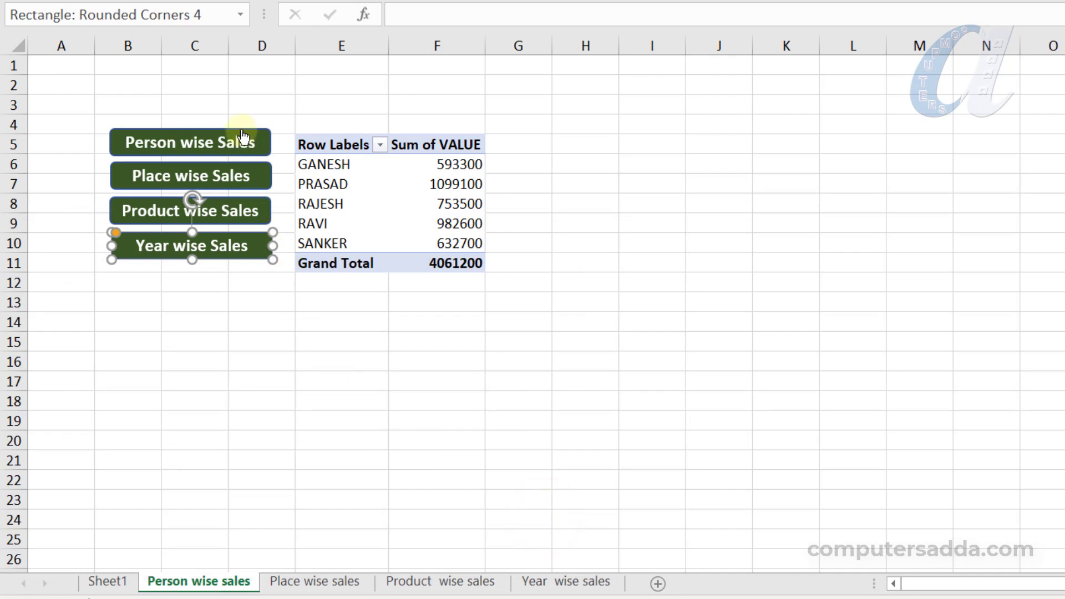
key("Escape")
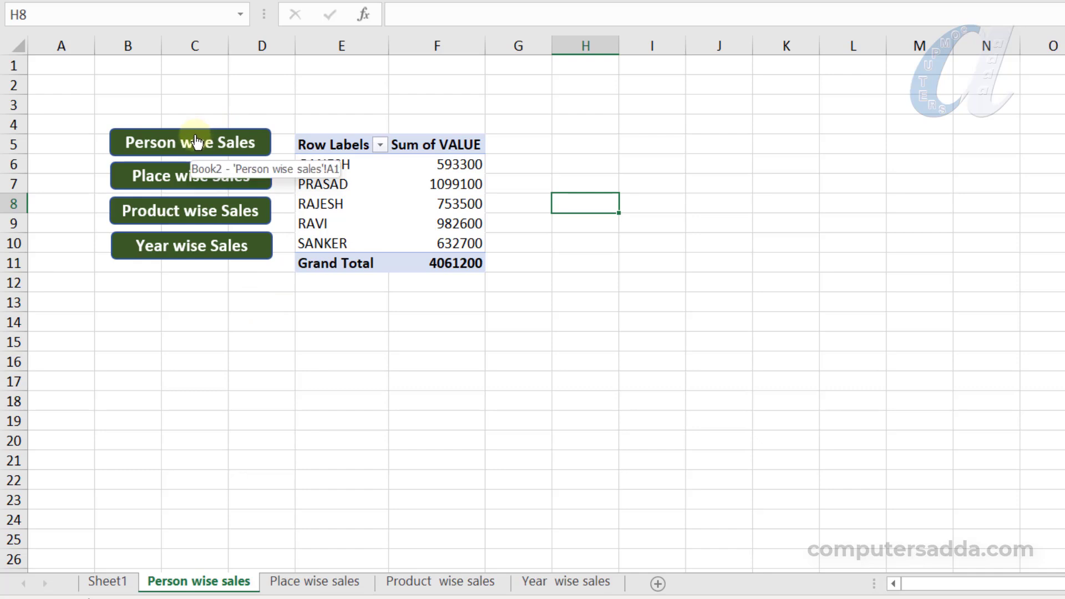
- Test the links of the "Product wise Sales" and "Year wise Sales" buttons, returning to the "Person wise sales" sheet each time
left_click(175, 214)
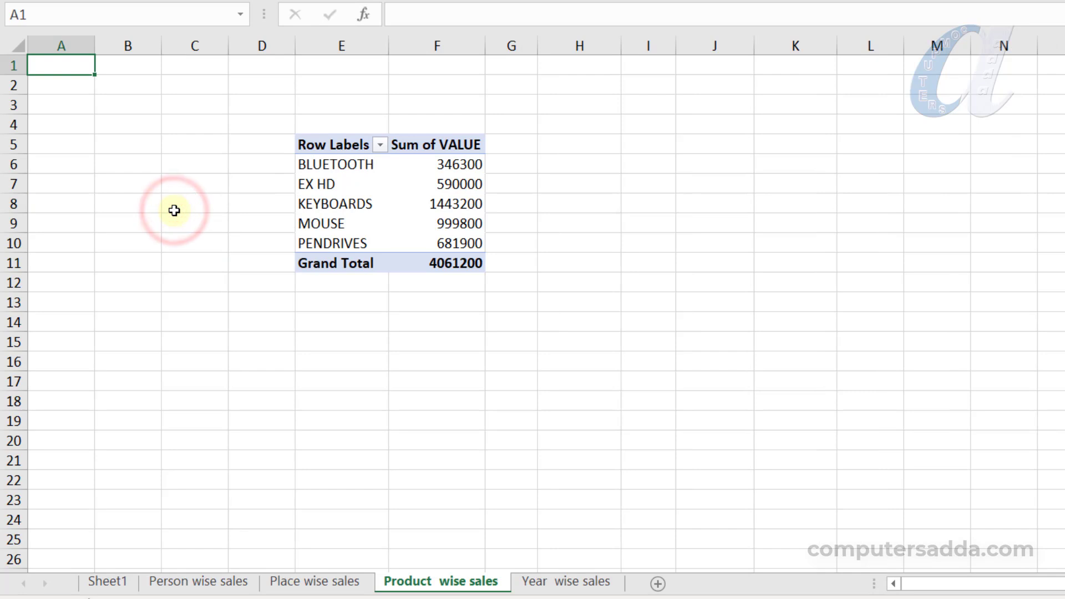
left_click(190, 582)
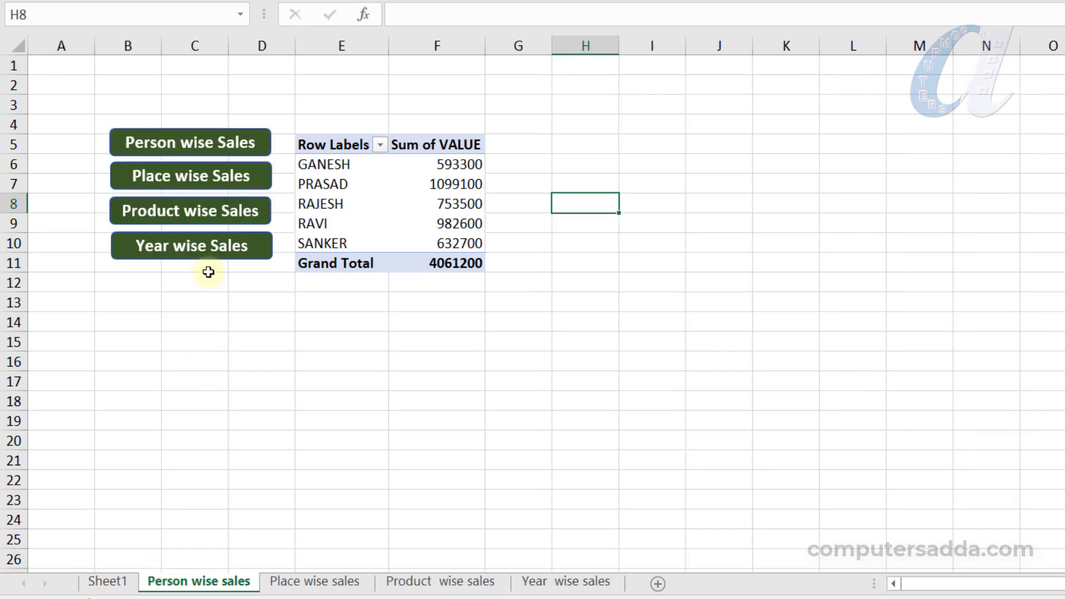
left_click(213, 253)
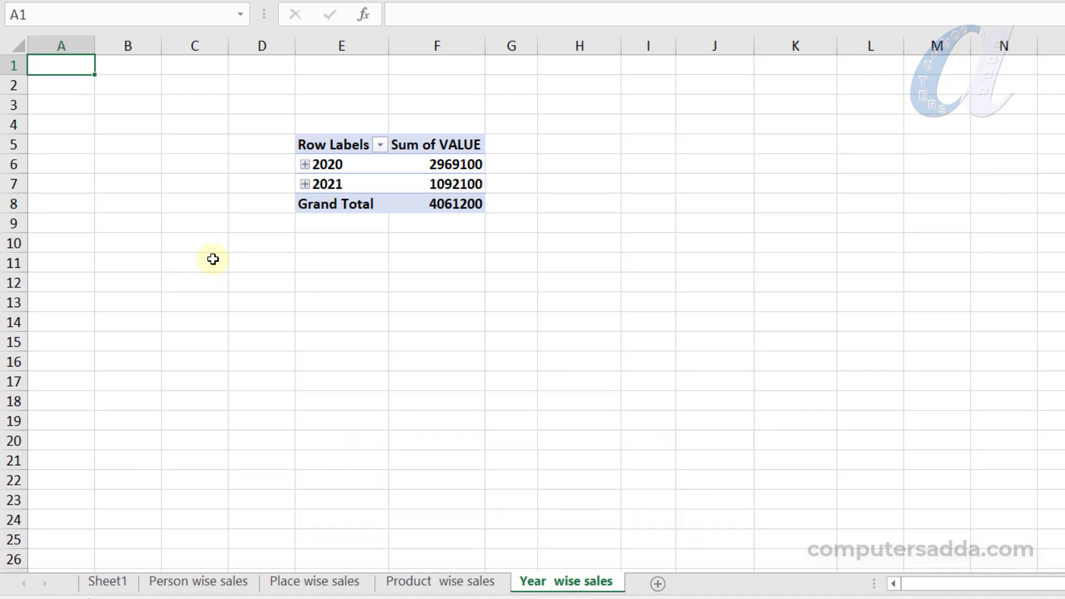
left_click(200, 581)
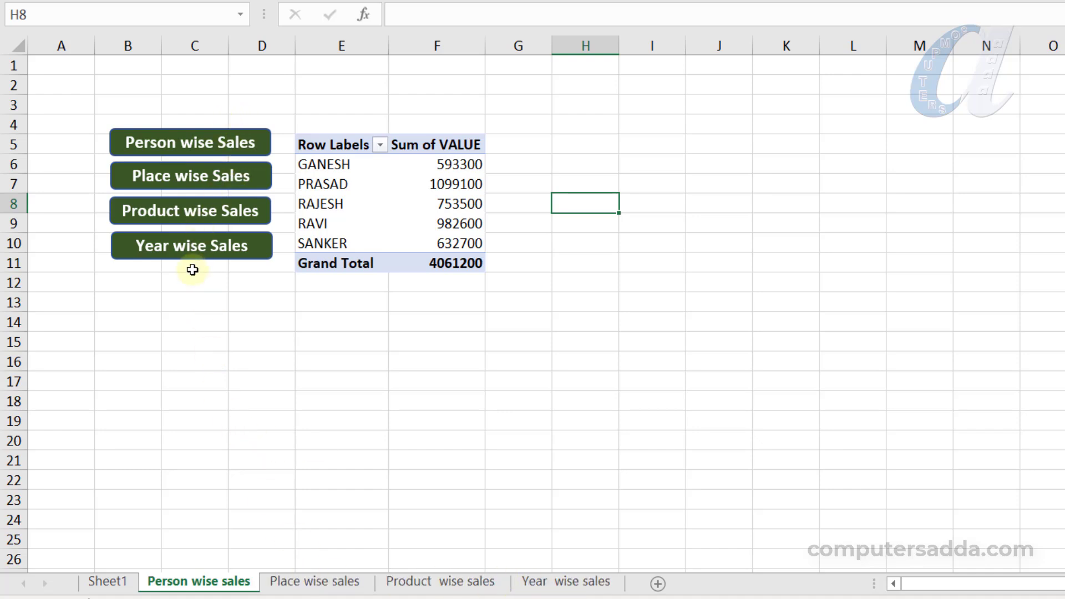
- Copy the four navigation buttons on the 'Person wise sales' sheet together
key("ctrl")
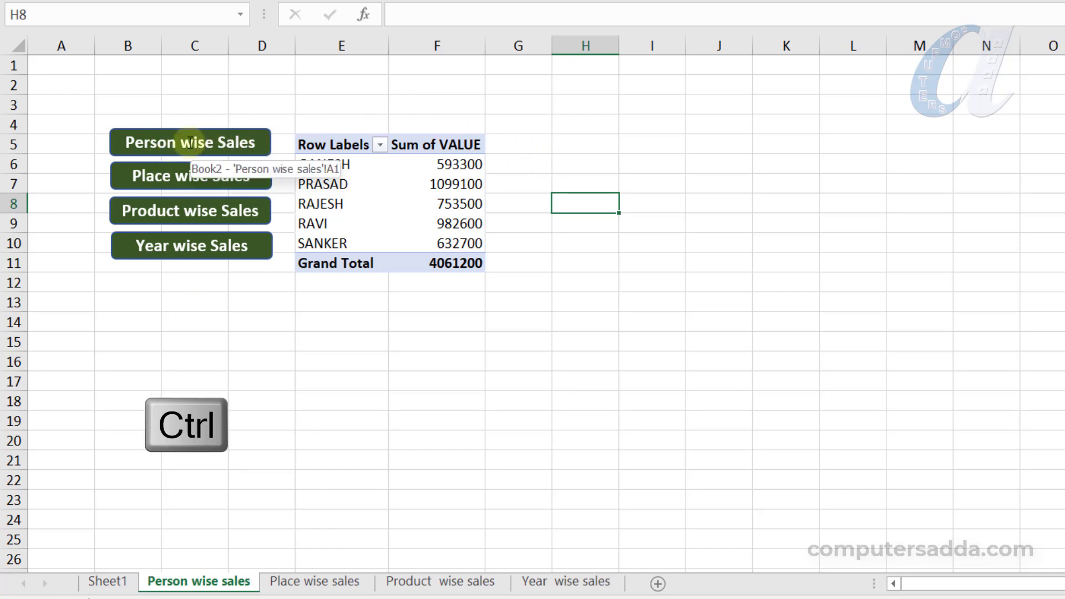
left_click(165, 142, "ctrl")
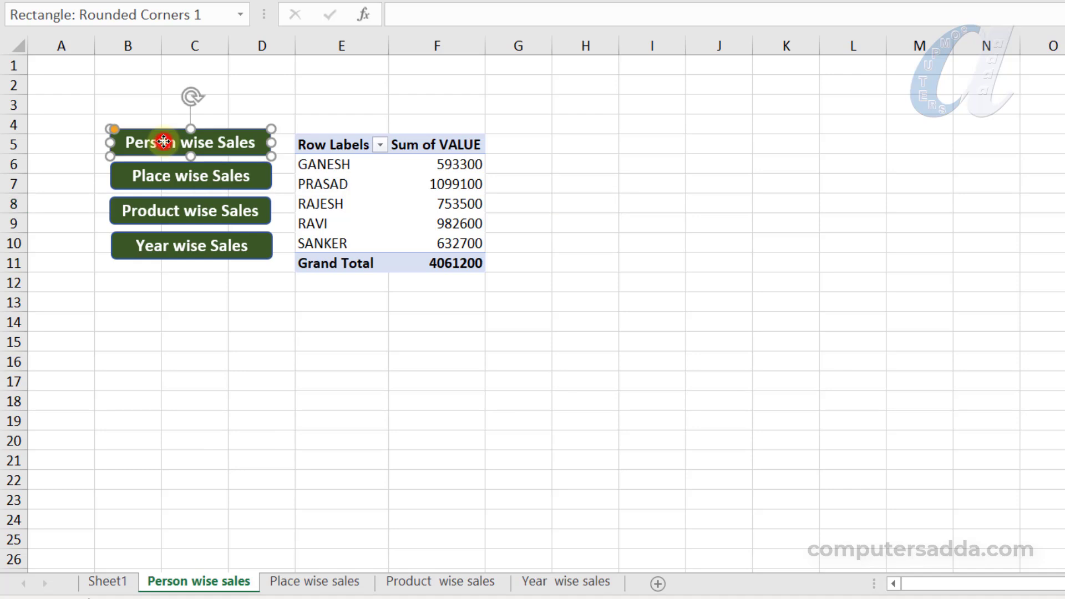
left_click(158, 175, "ctrl")
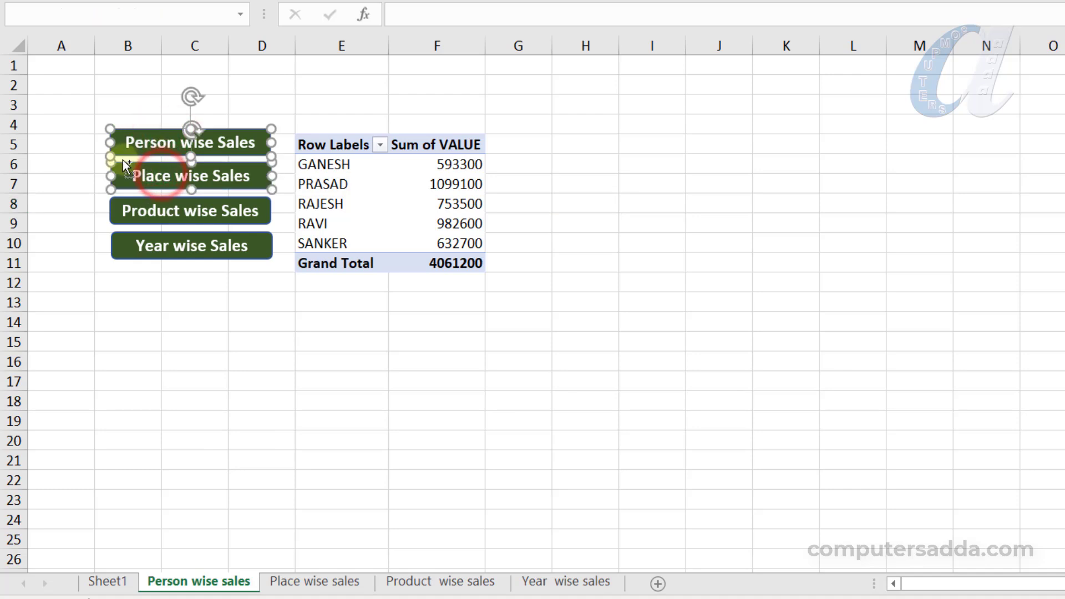
left_click(151, 210, "ctrl")
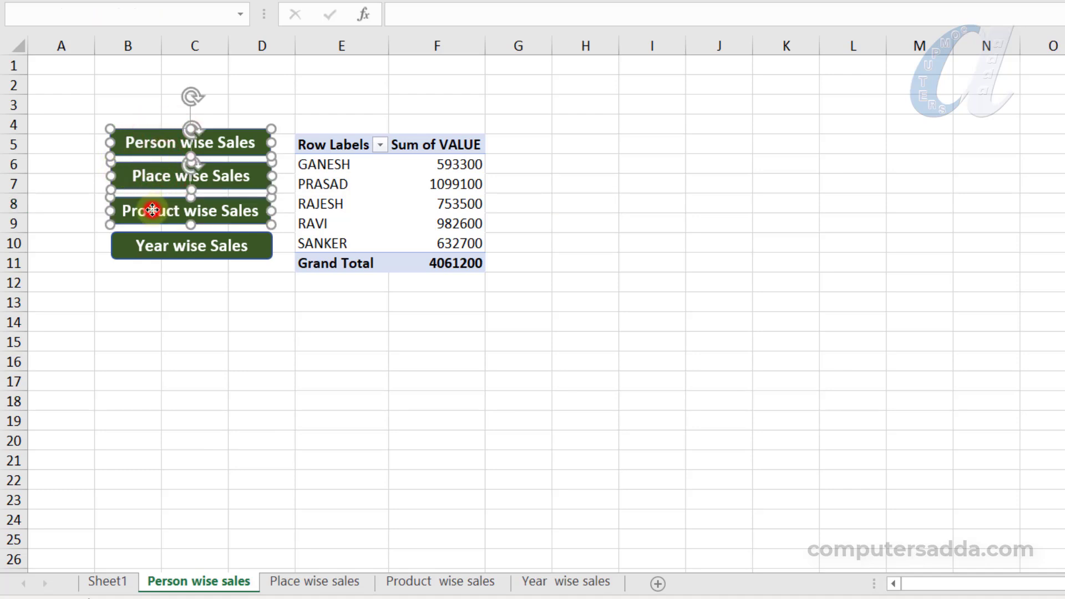
left_click(152, 252, "ctrl")
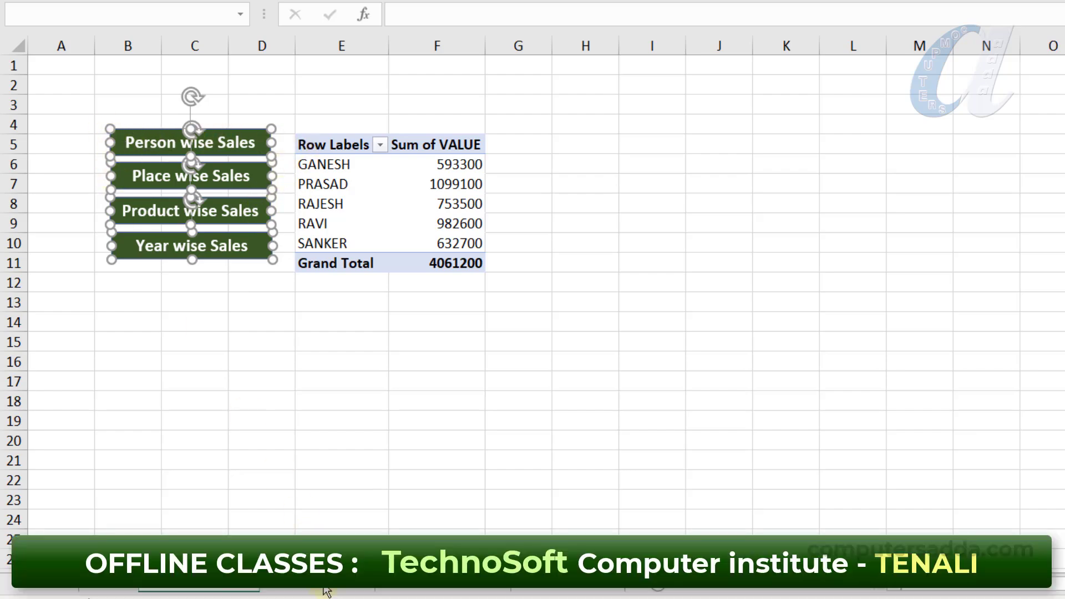
- Paste the copied buttons at cell B5 of the 'Product wise sales' and 'Year wise sales' sheets
left_click(442, 590)
left_click(142, 143)
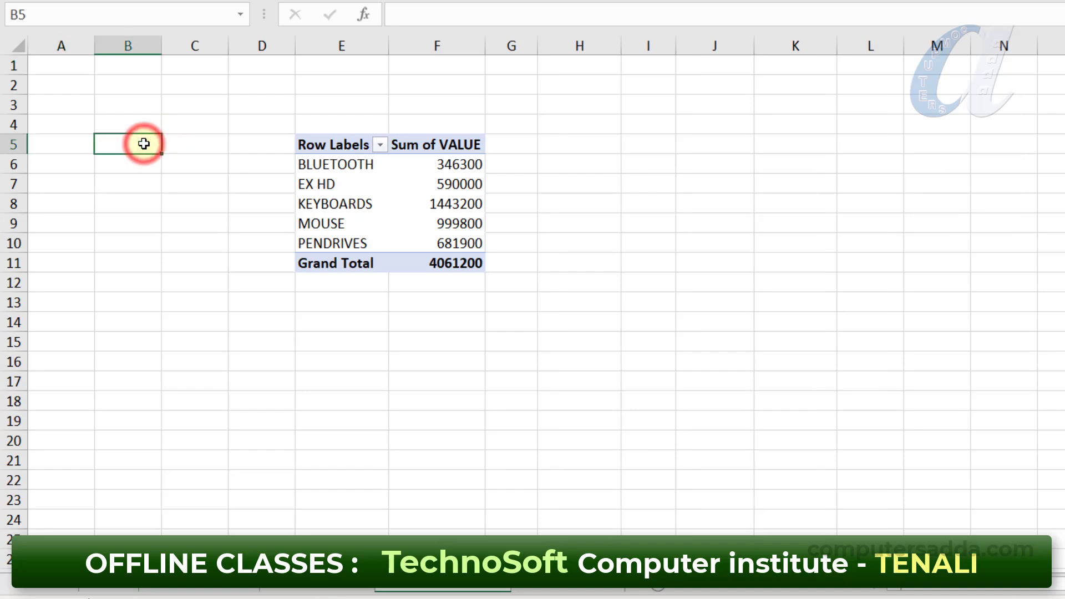
key("ctrl+v")
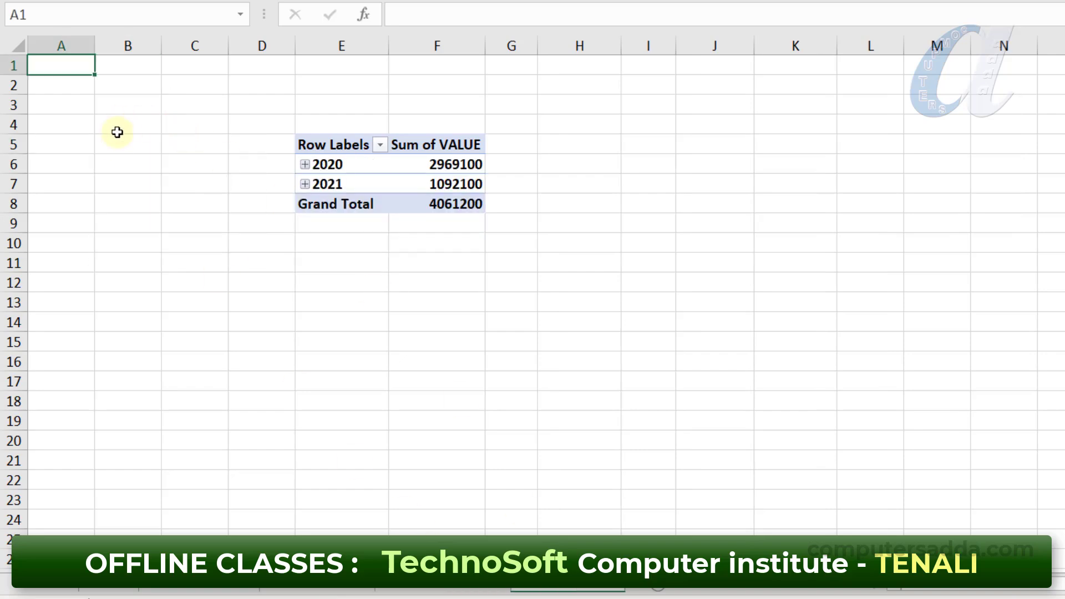
left_click(118, 146)
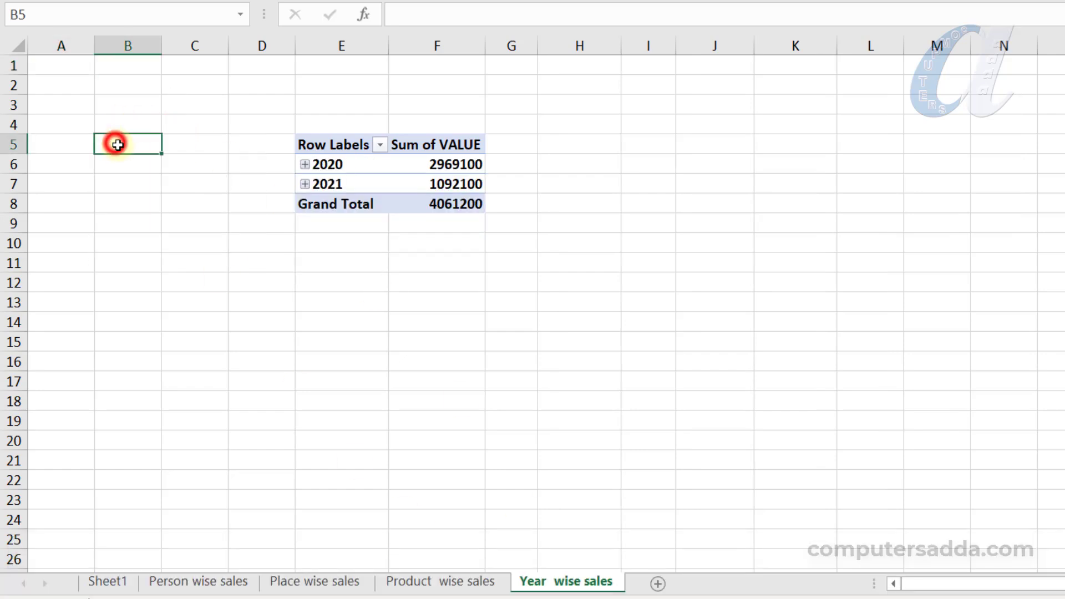
key("ctrl+v")
- Check the pasted buttons on the product and year sheets and test the "Year wise Sales" and "Person wise Sales" links
left_click(405, 581)
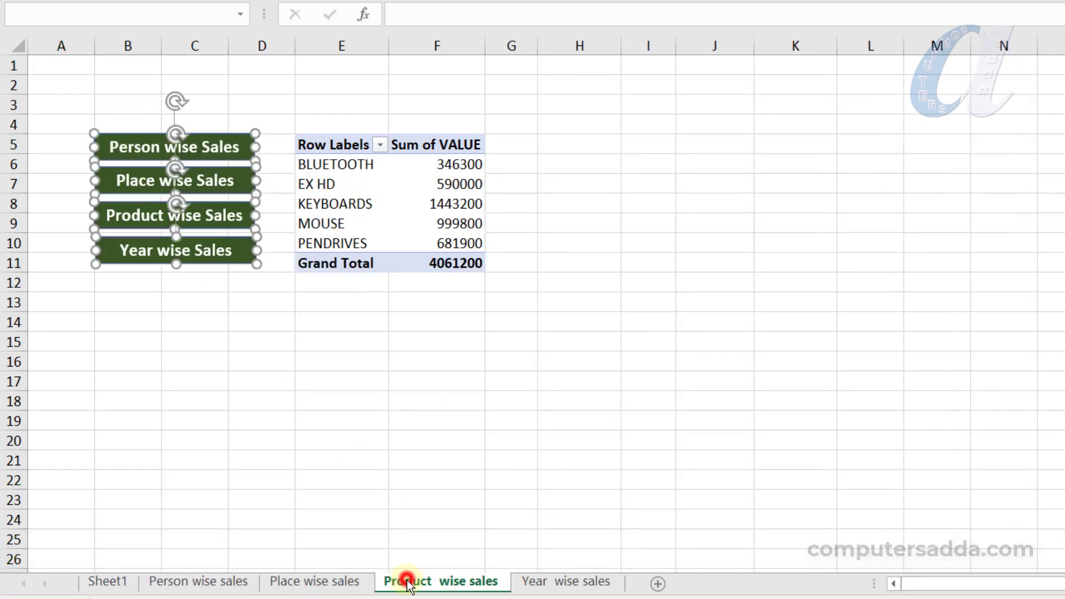
left_click(574, 585)
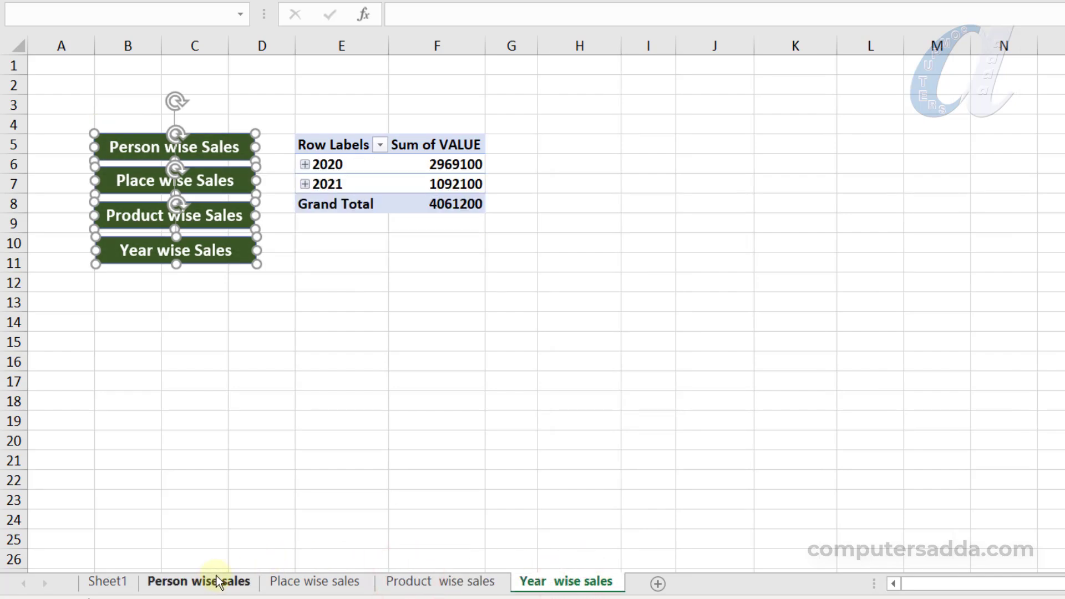
left_click(420, 582)
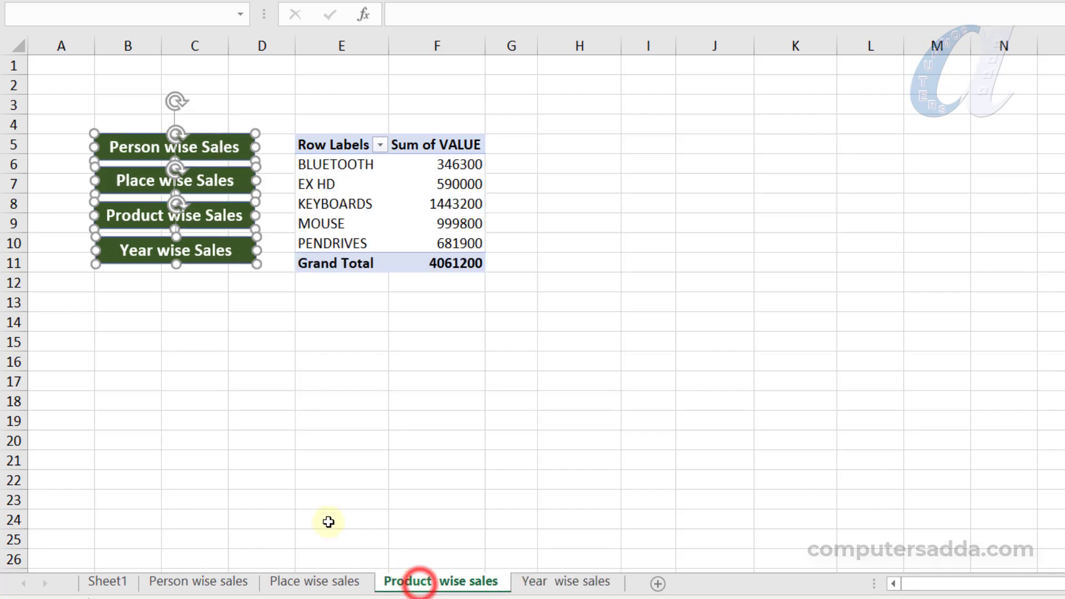
left_click(325, 504)
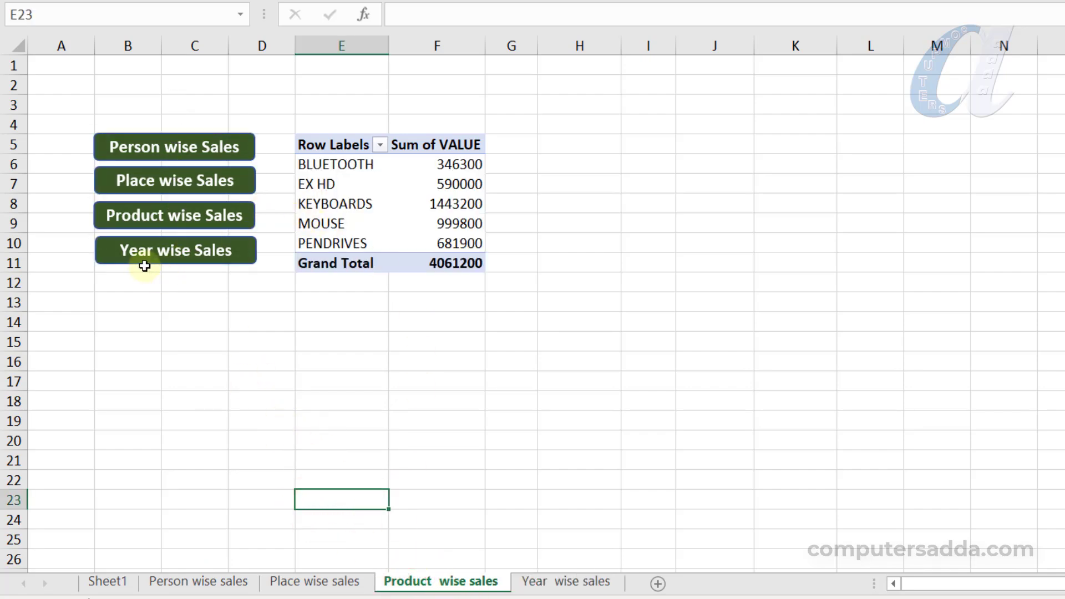
left_click(145, 254)
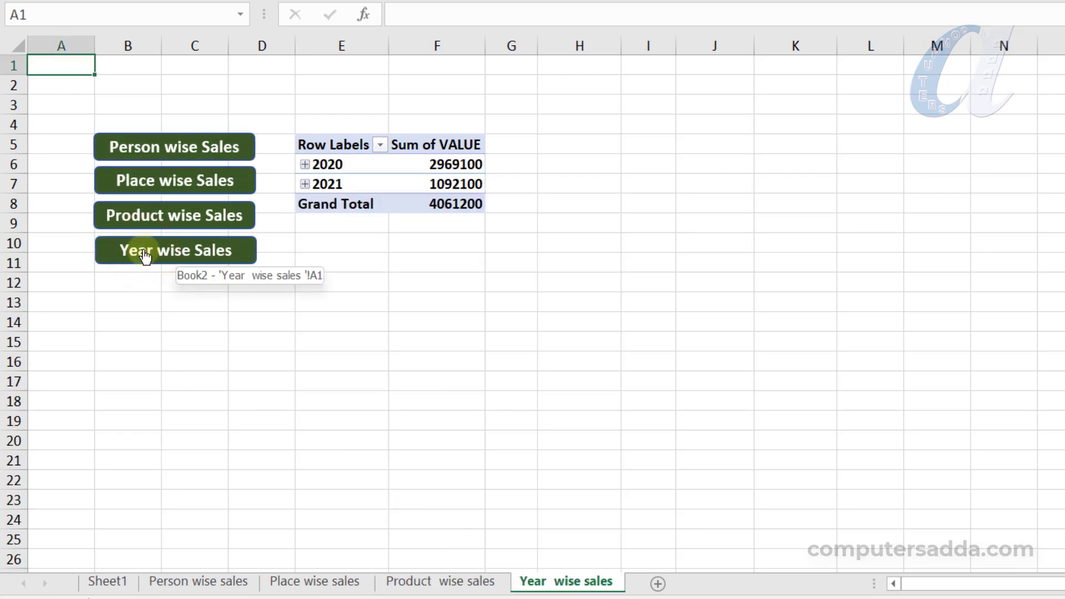
left_click(200, 149)
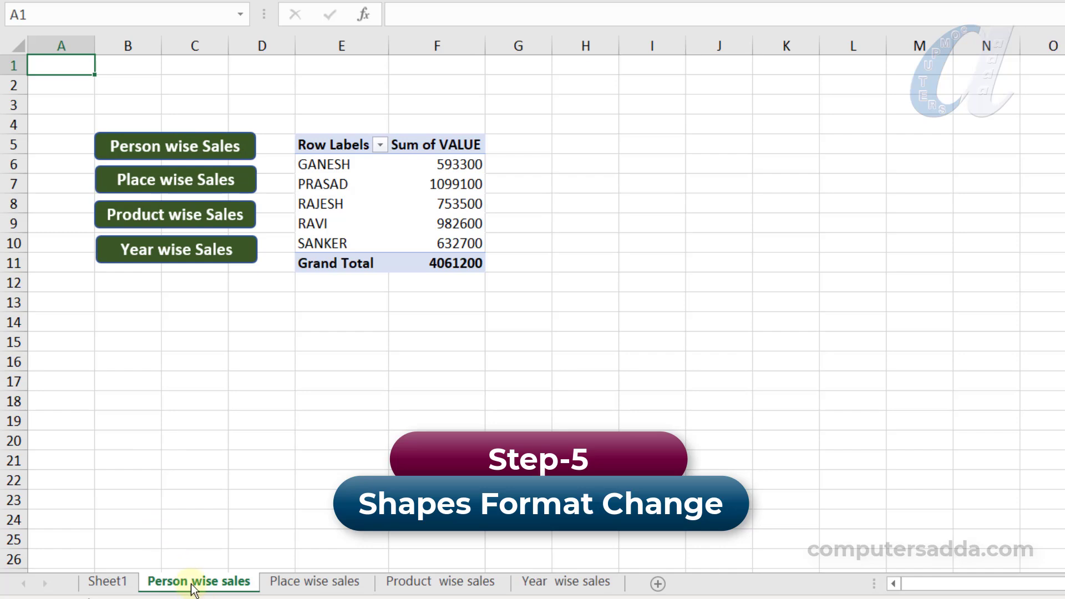
- Fill the "Person wise Sales" button with standard Red on the 'Person wise sales' sheet
left_click(151, 146, "ctrl")
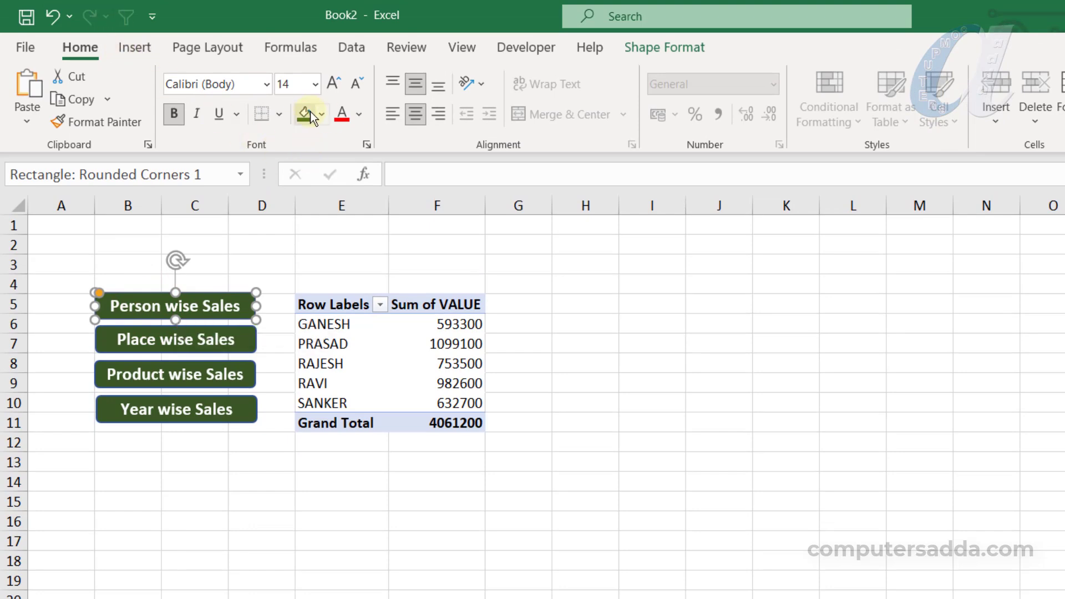
left_click(321, 114)
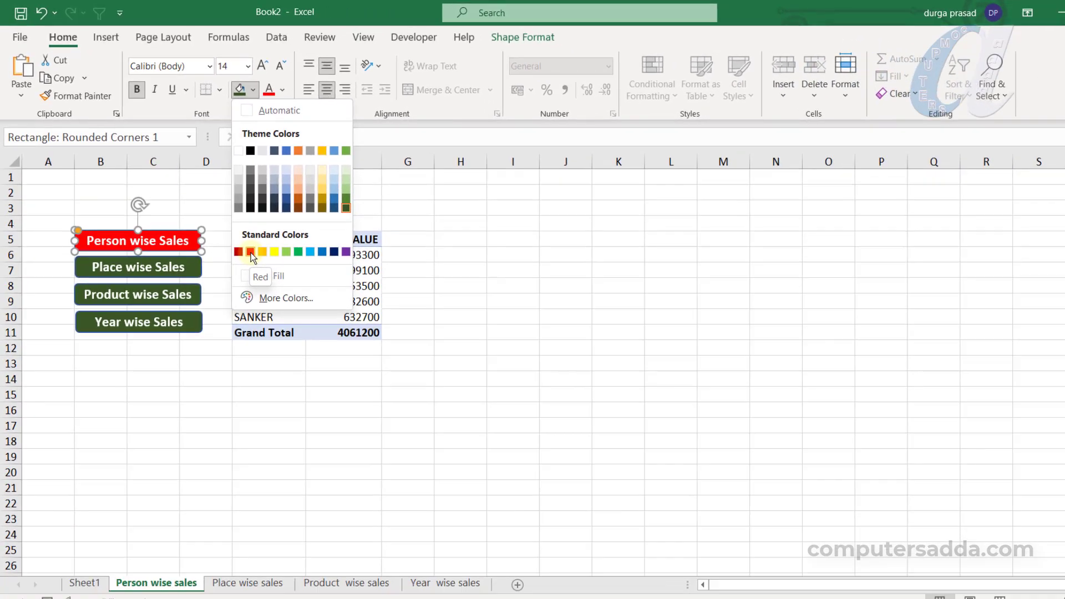
left_click(317, 321)
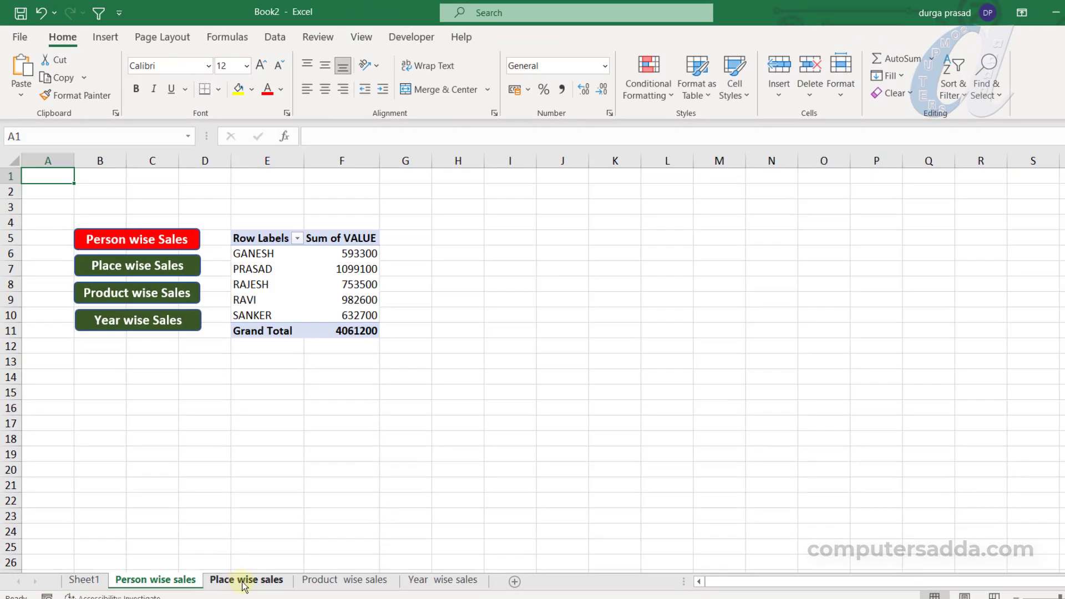
- Fill the "Place wise Sales" button with the same red on the 'Place wise sales' sheet
left_click(243, 582)
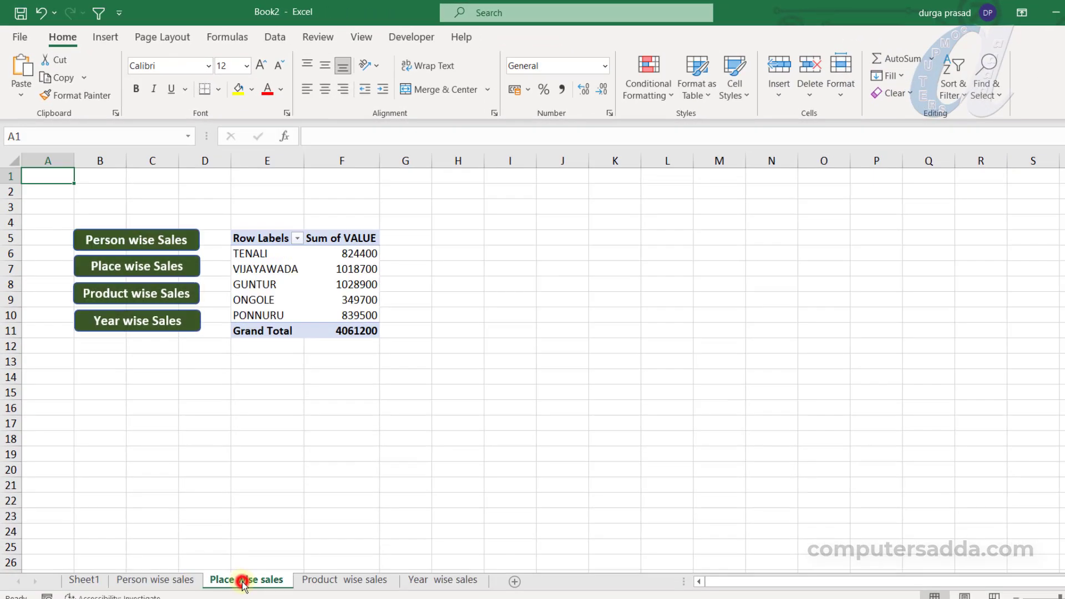
left_click(128, 267, "ctrl")
left_click(238, 88)
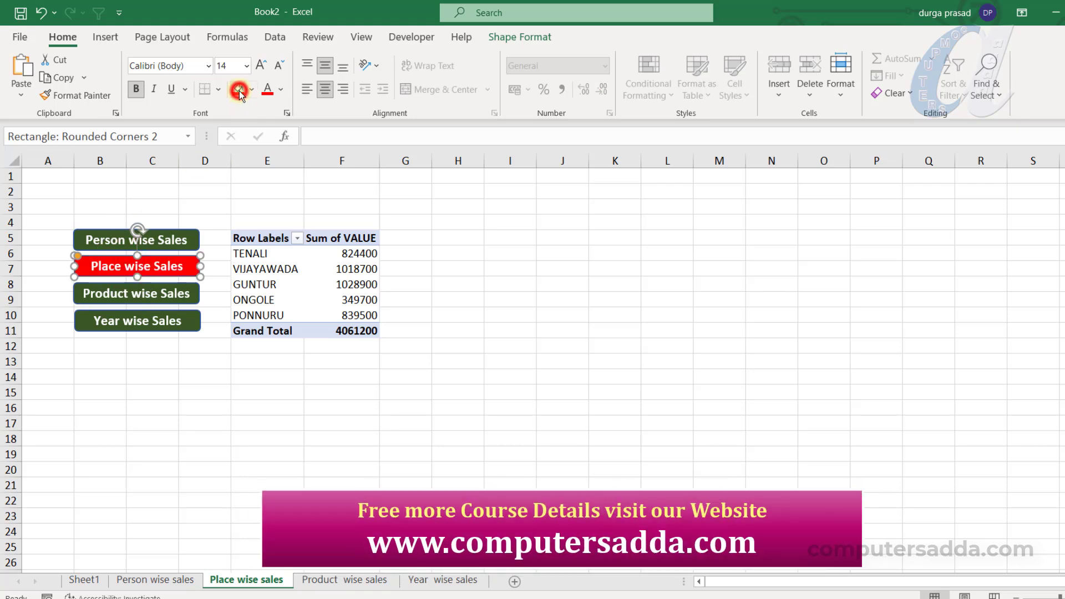
- Fill the "Product wise Sales" button with the same red on the 'Product wise sales' sheet
left_click(329, 583)
left_click(119, 293, "ctrl")
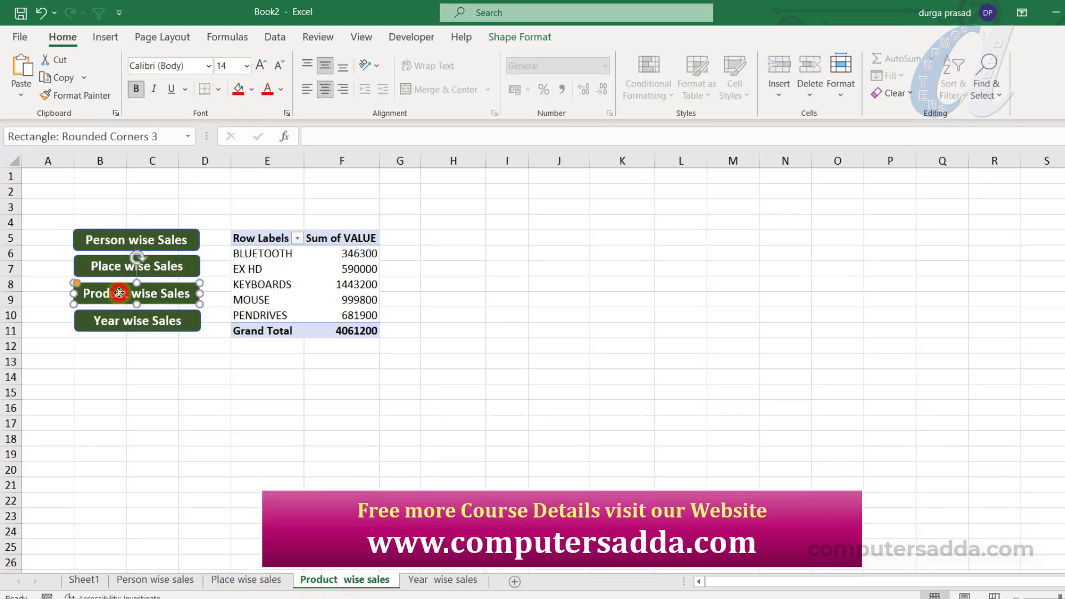
left_click(237, 89)
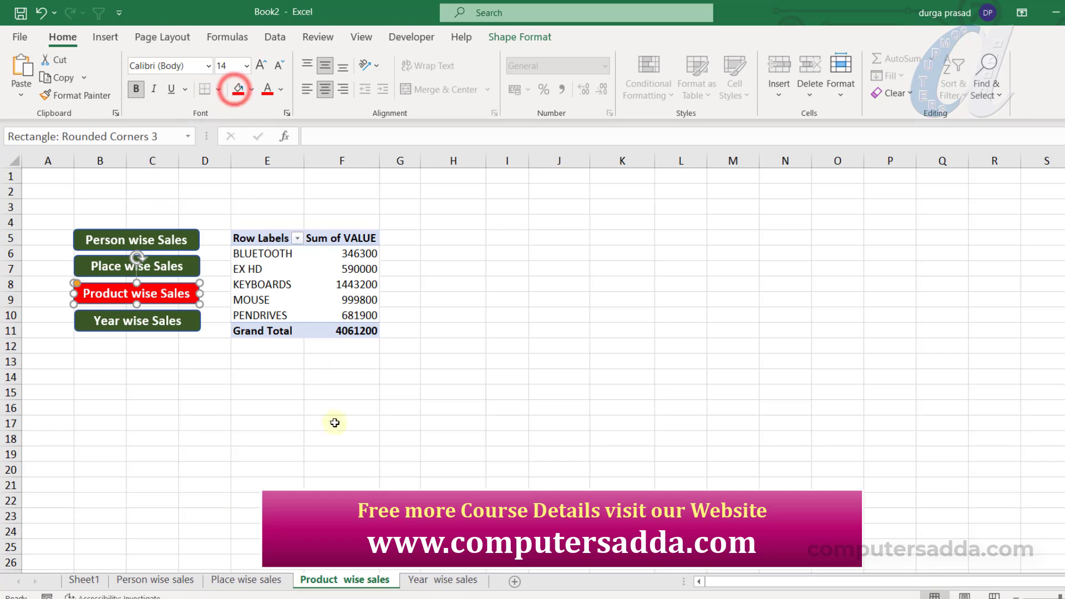
- Fill the "Year wise Sales" button with the same red on the 'Year wise sales' sheet and deselect it
left_click(443, 580)
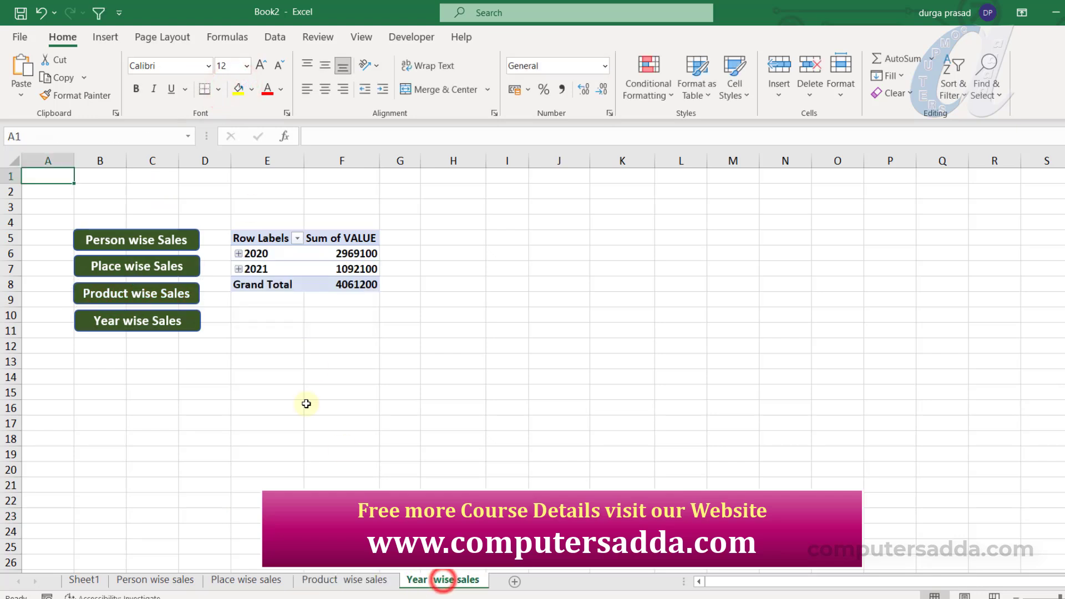
left_click(128, 325, "ctrl")
left_click(237, 89)
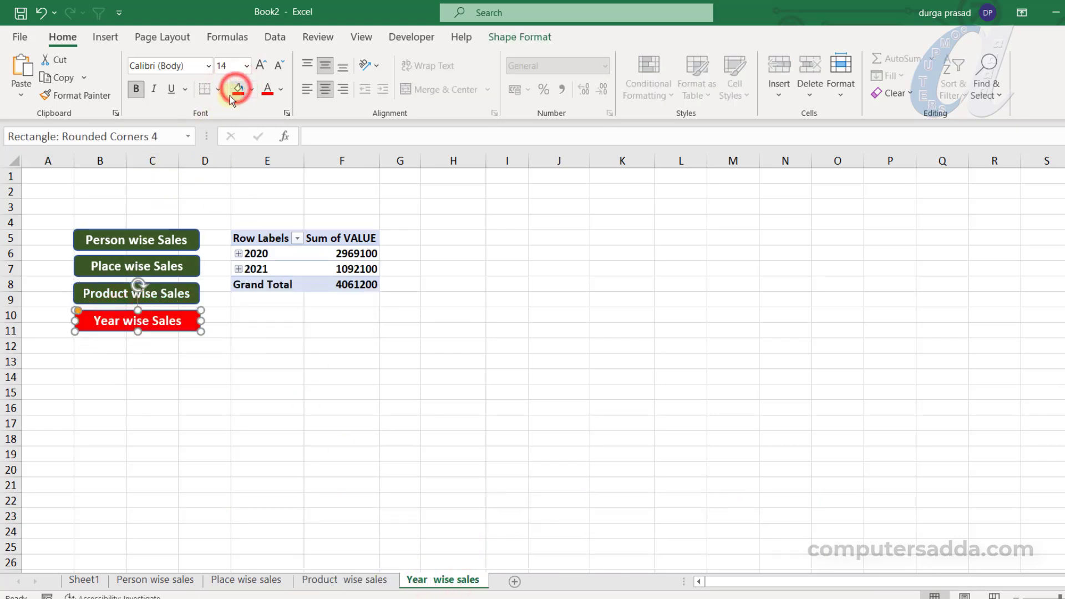
left_click(204, 423)
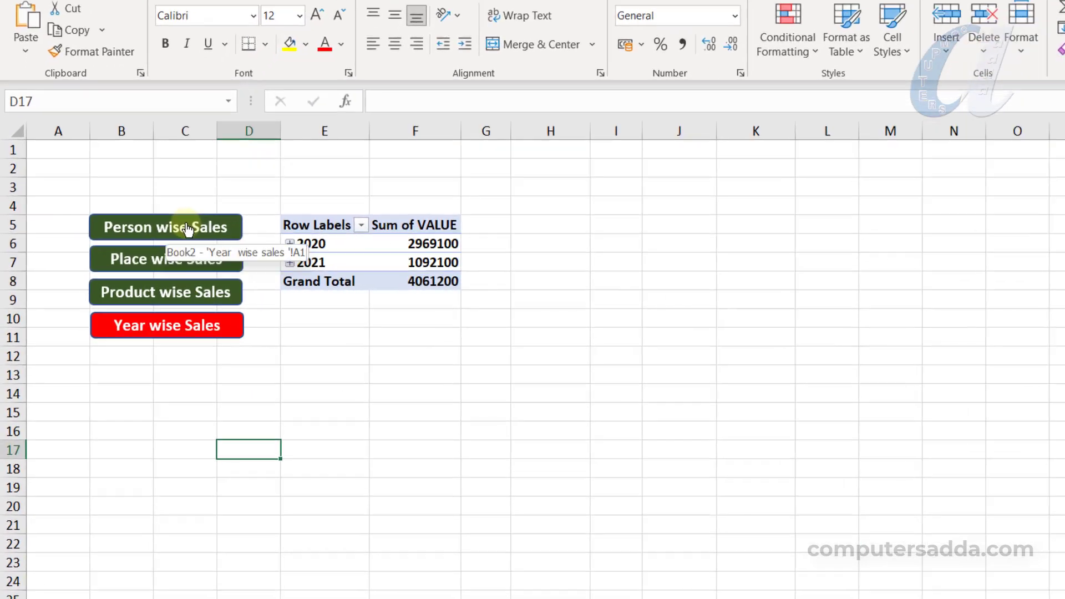
- Test the sheet navigation with the Person, Product, Place and Year wise Sales buttons in turn
left_click(187, 228)
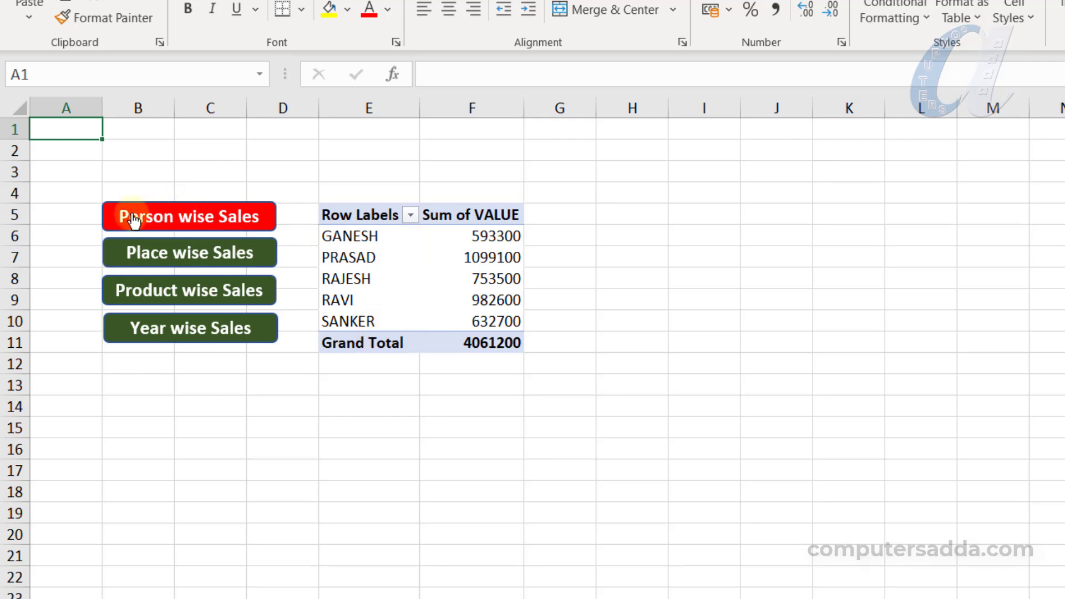
left_click(264, 298)
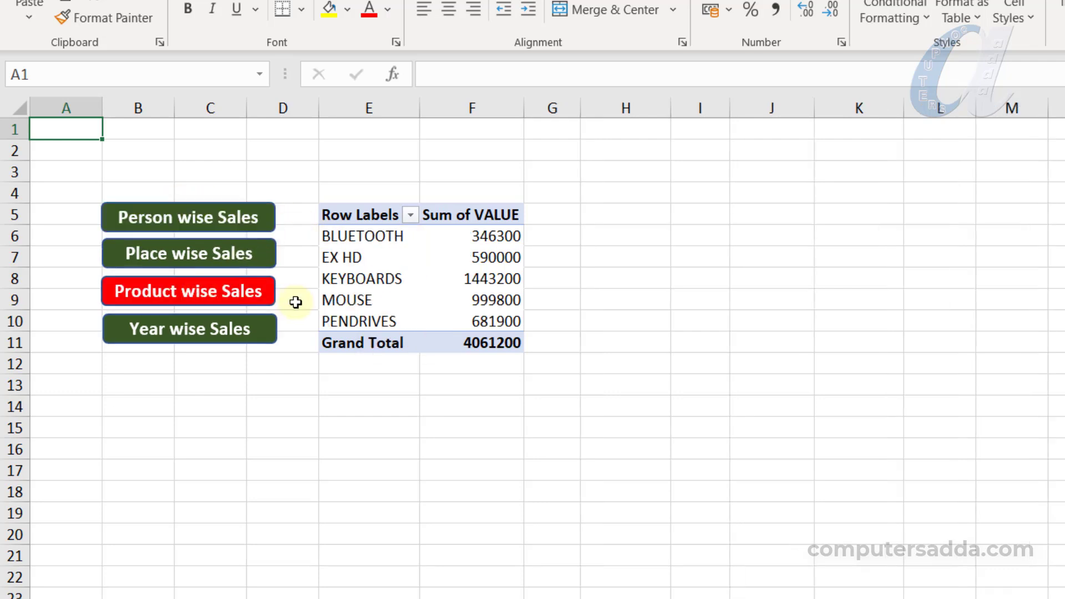
left_click(203, 255)
left_click(193, 330)
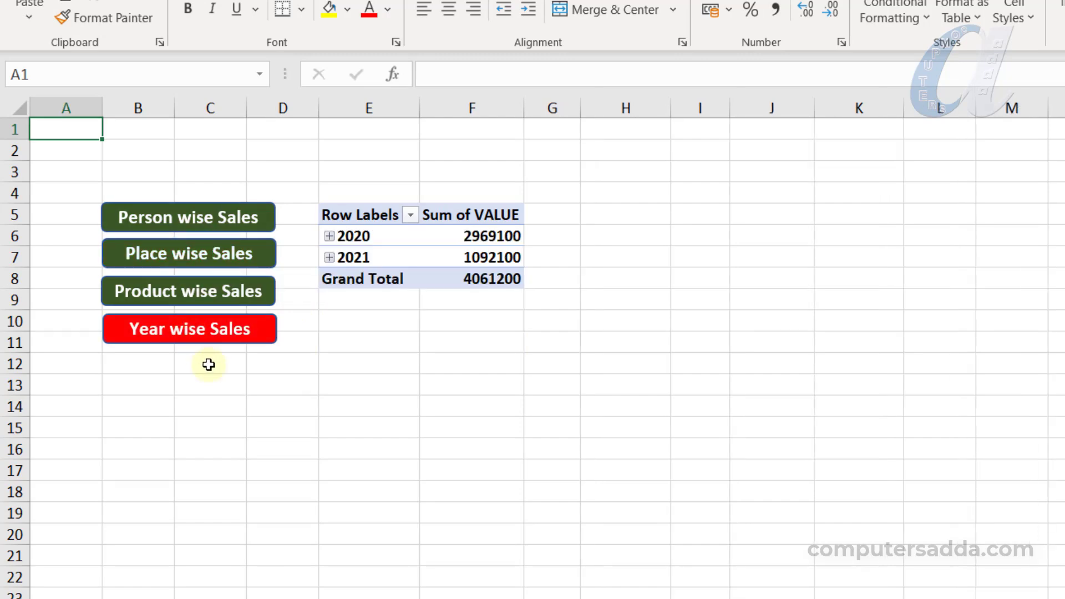